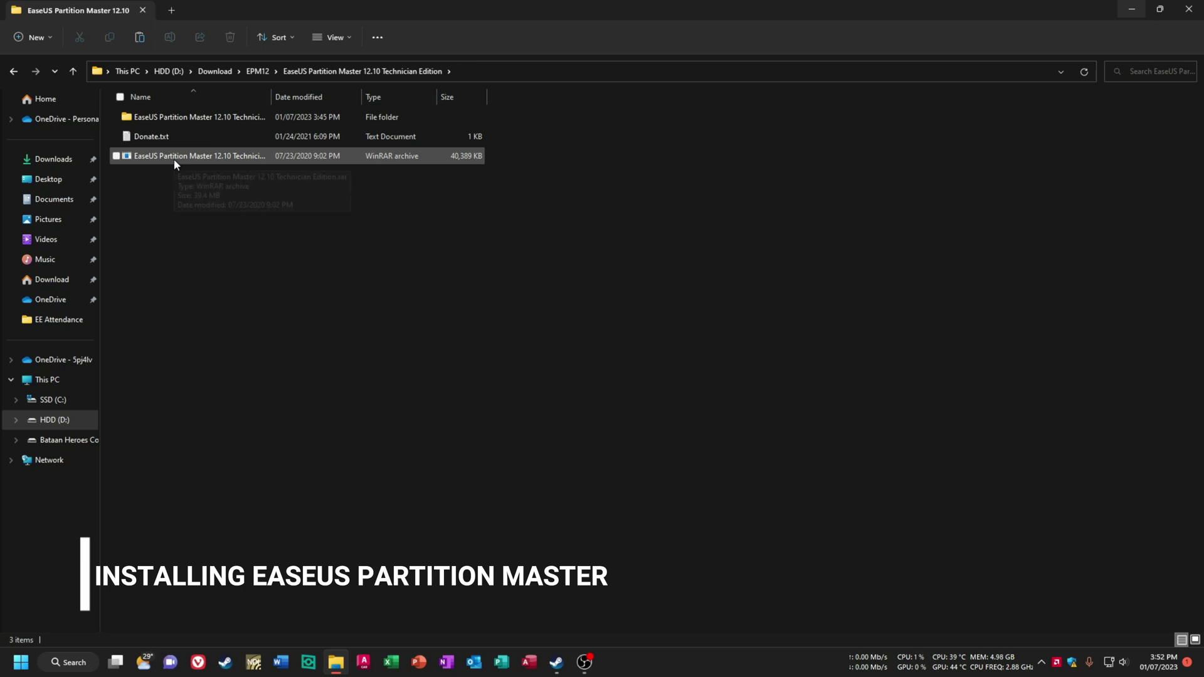
Run epm_trial.exe from the innermost EaseUS Partition Master 12.10 Technician Edition folder, accept English as setup language, and proceed to the destination choice
left_click(187, 117)
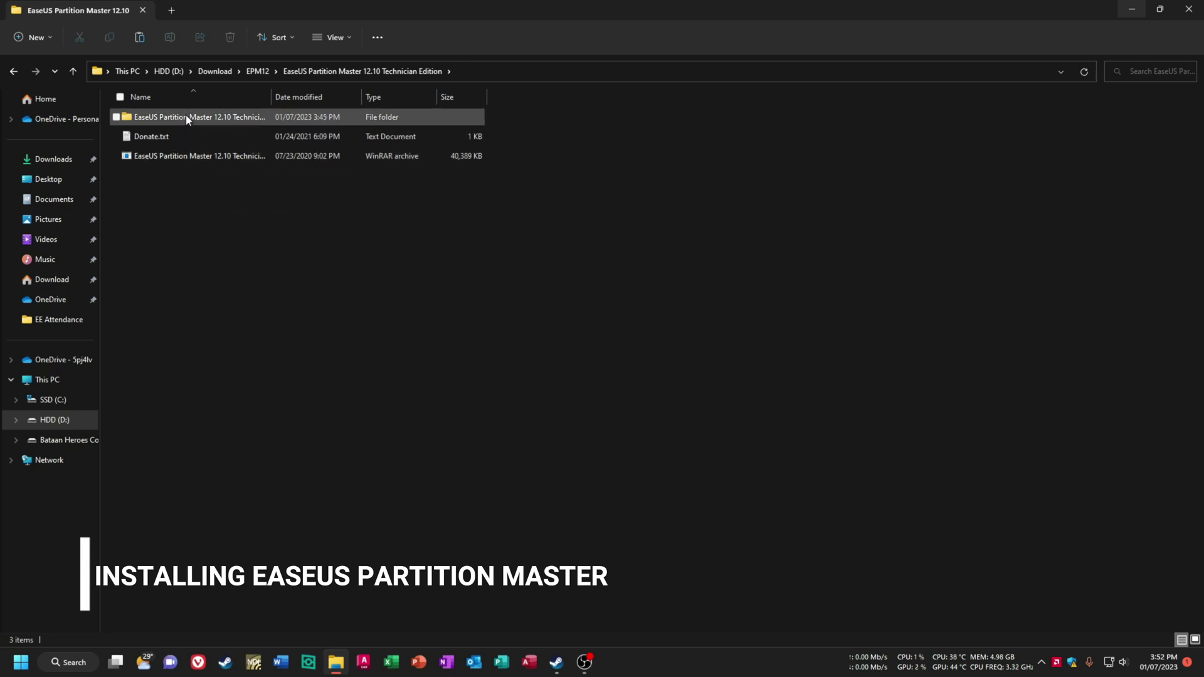
double_click(186, 116)
double_click(179, 118)
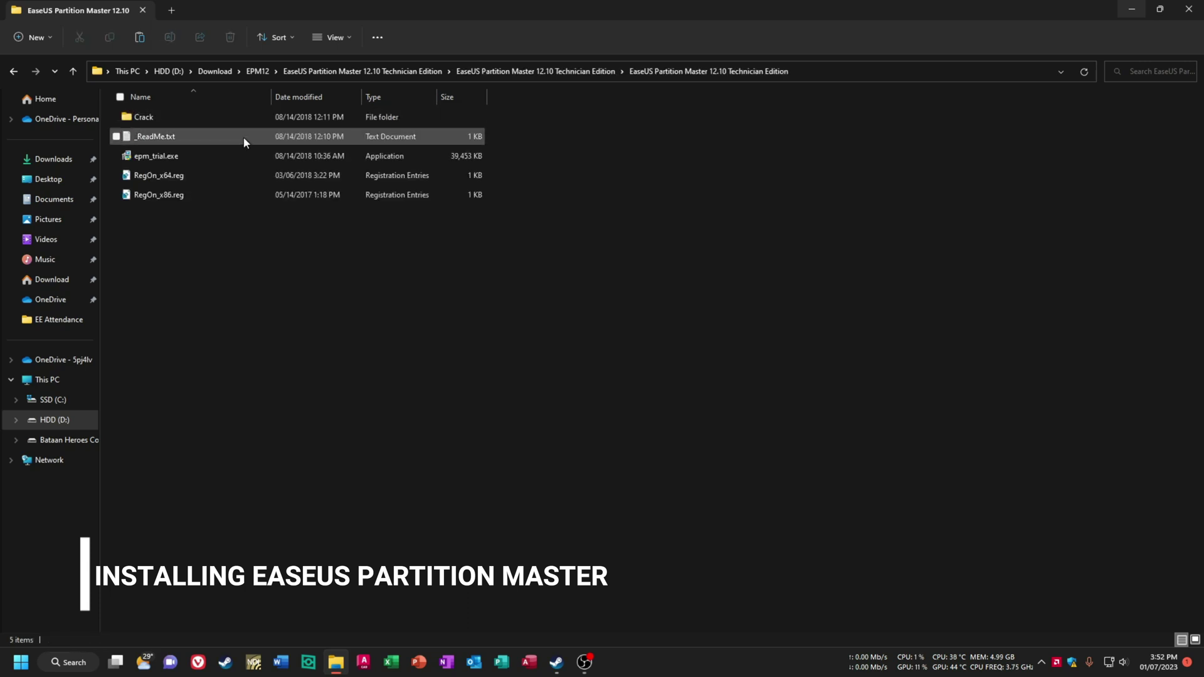
left_click(142, 154)
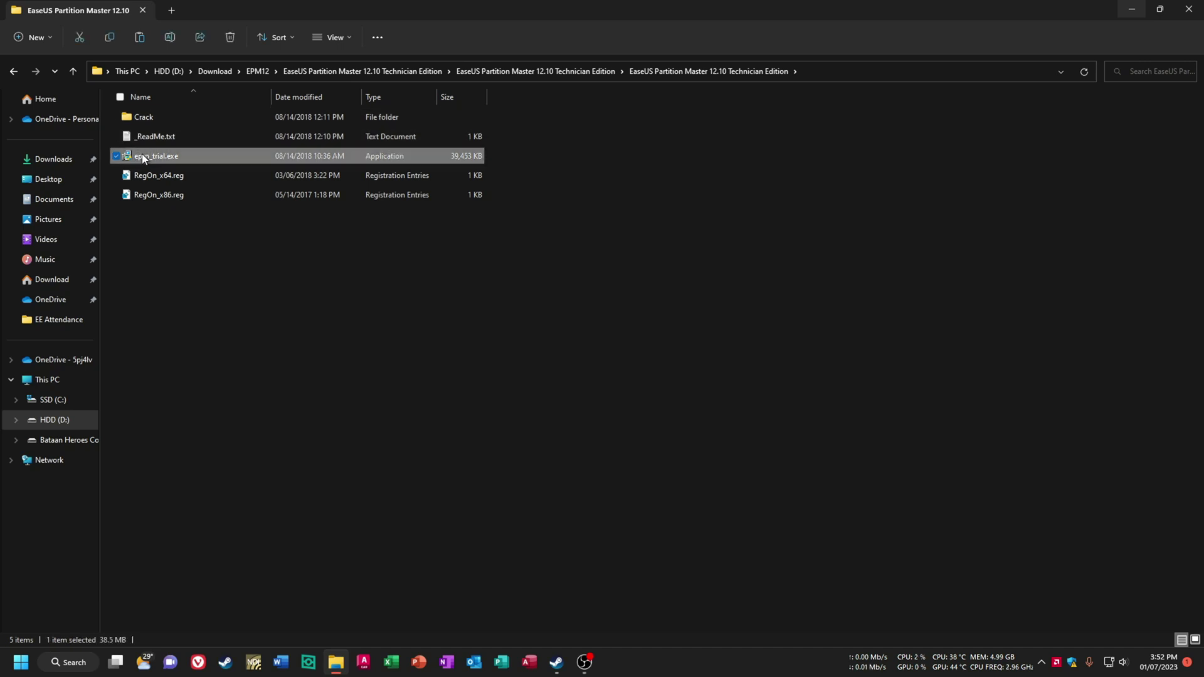
key("Return")
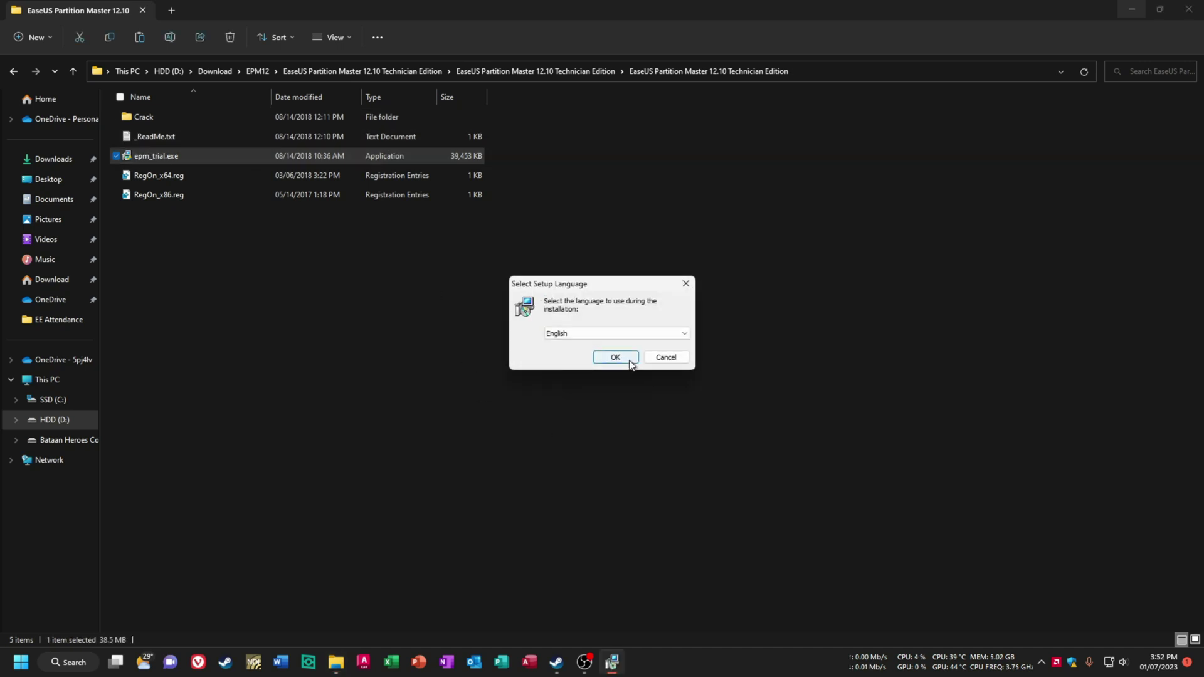
left_click(627, 359)
left_click(675, 429)
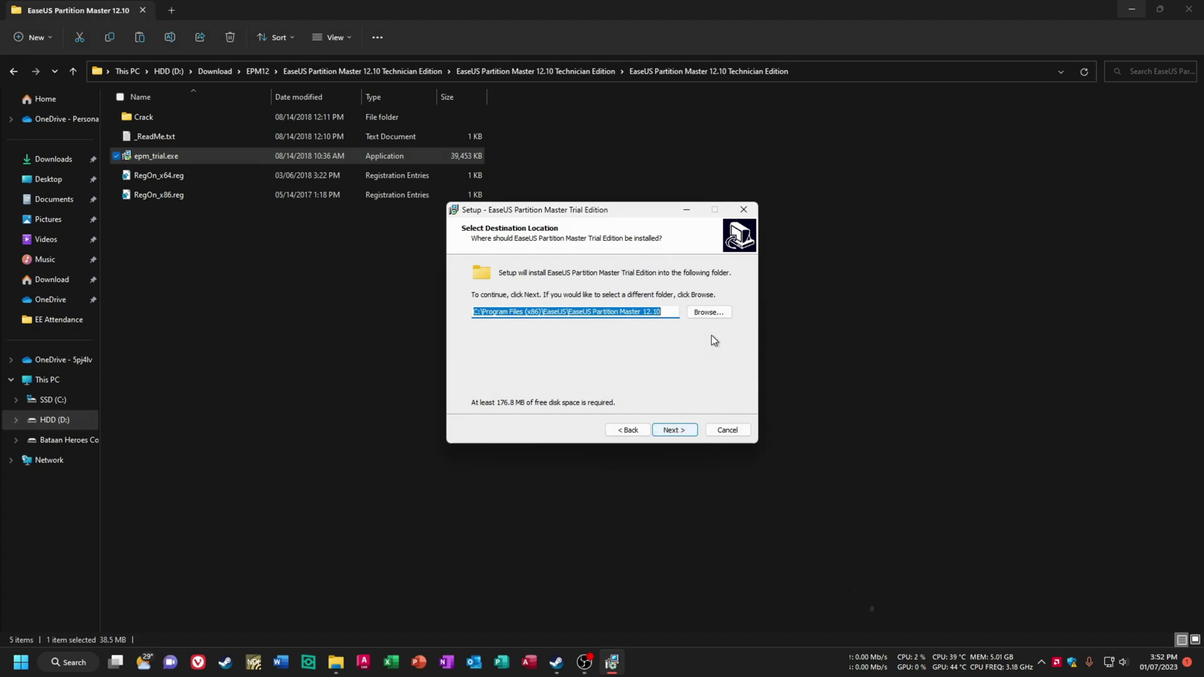
Set the installation destination to D:\Software\EaseUS Partition Master 12.10
left_click(708, 313)
scroll(580, 377, "down", 10)
scroll(580, 376, "down", 5)
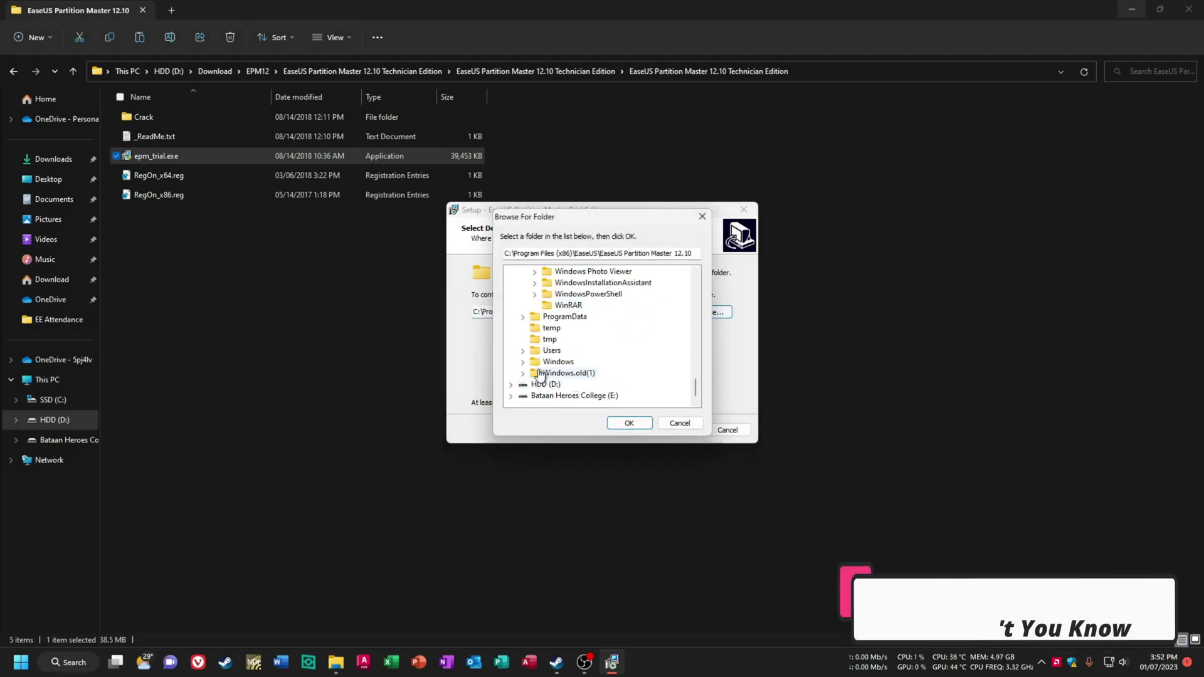
scroll(558, 357, "up", 1)
scroll(558, 356, "up", 10)
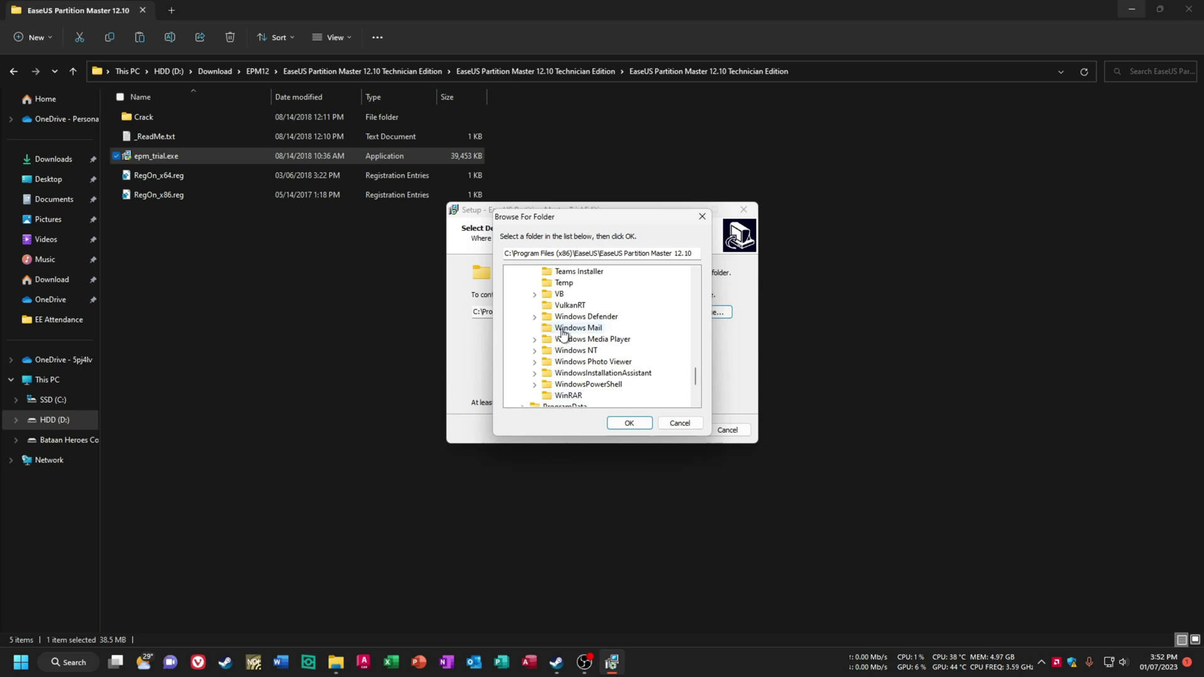
scroll(581, 353, "up", 10)
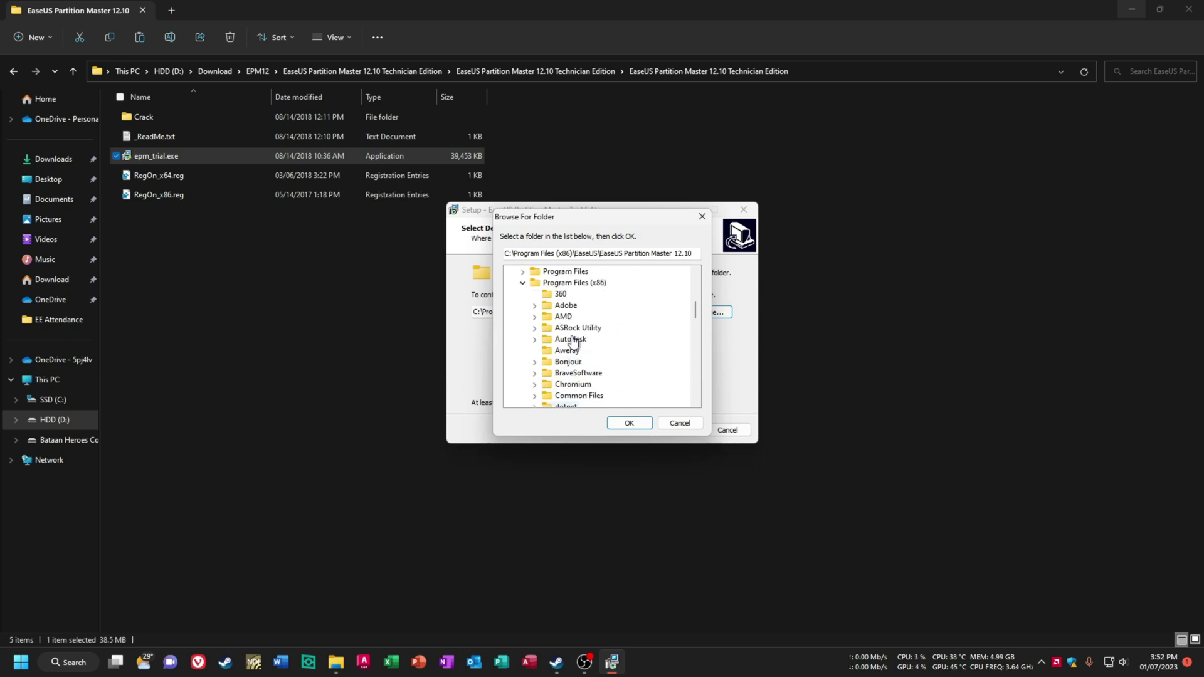
scroll(568, 341, "up", 5)
scroll(567, 341, "down", 12)
scroll(567, 341, "down", 15)
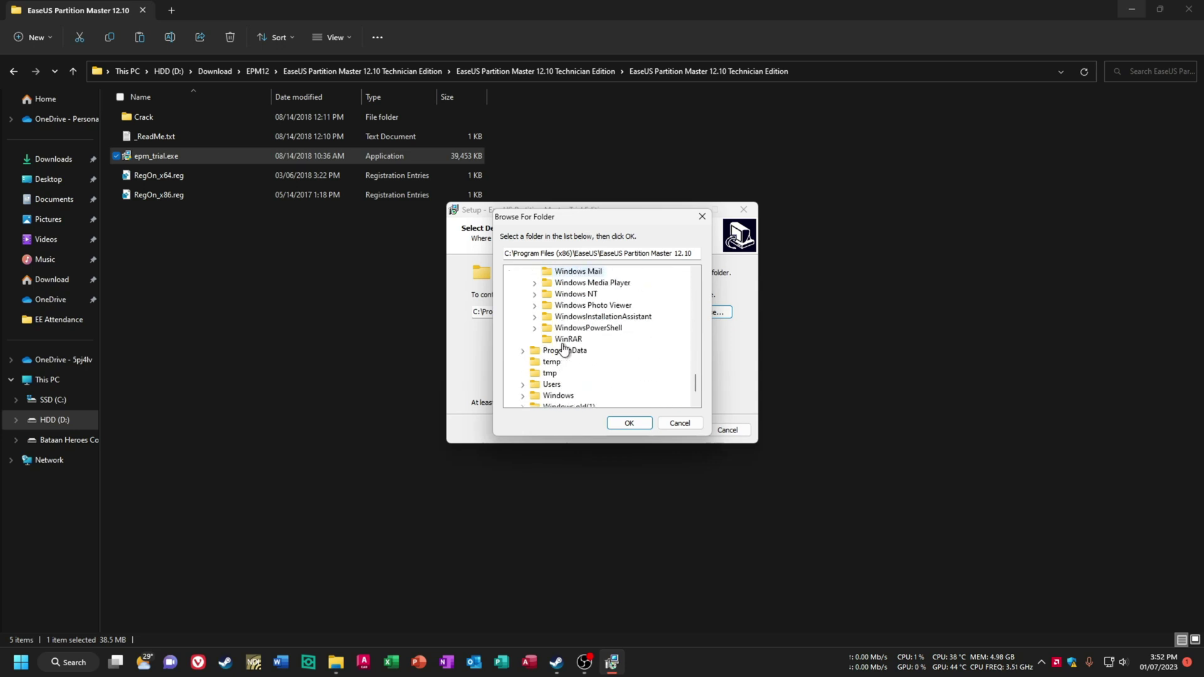
left_click(545, 384)
left_click(511, 385)
scroll(560, 355, "down", 3)
left_click(557, 385)
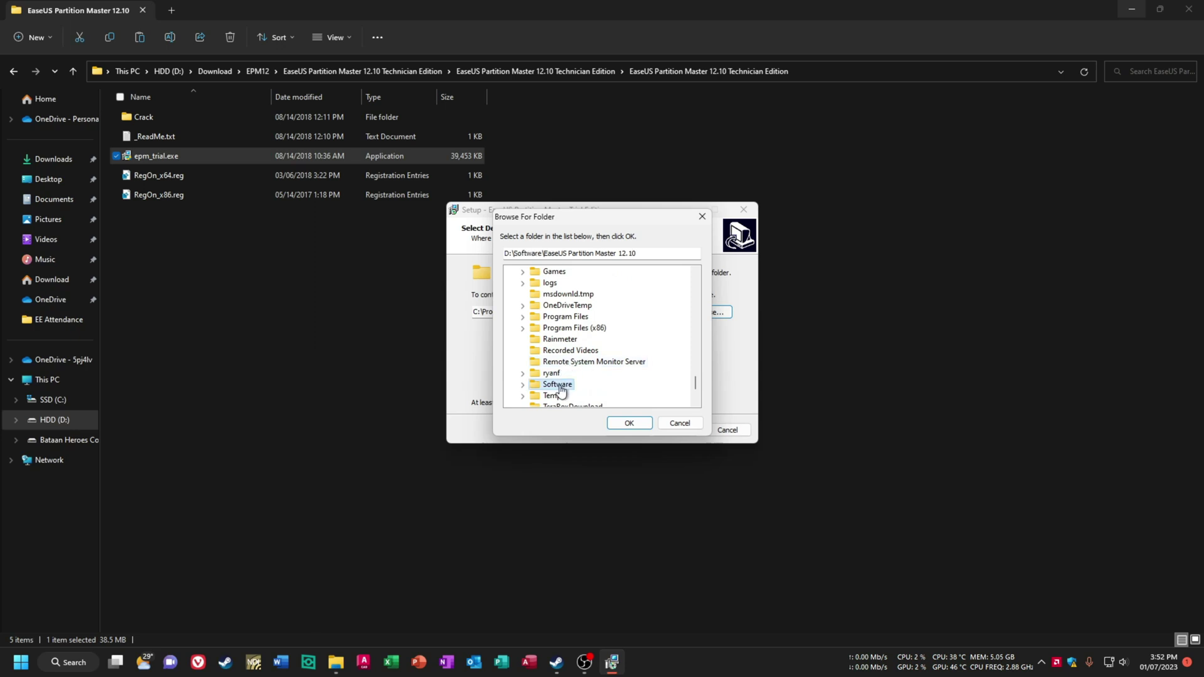
left_click(629, 422)
Complete the installation into the existing folder with the default Start Menu folder, and close the browser page that setup opens
left_click(674, 429)
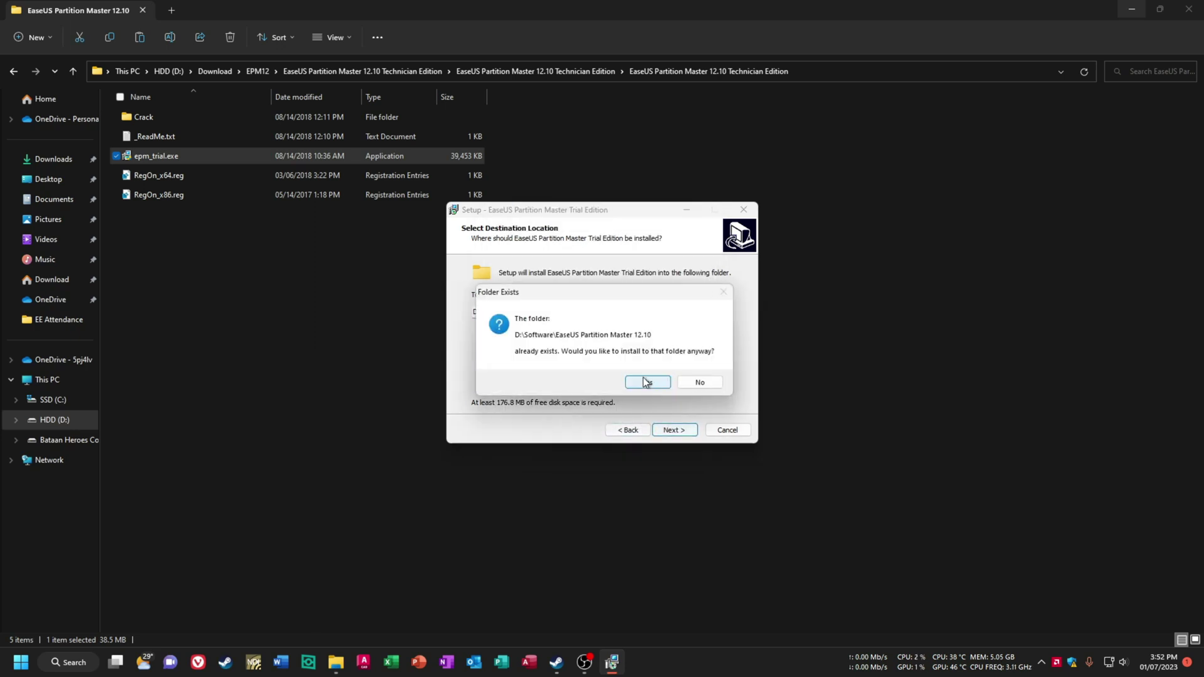
left_click(650, 382)
left_click(687, 430)
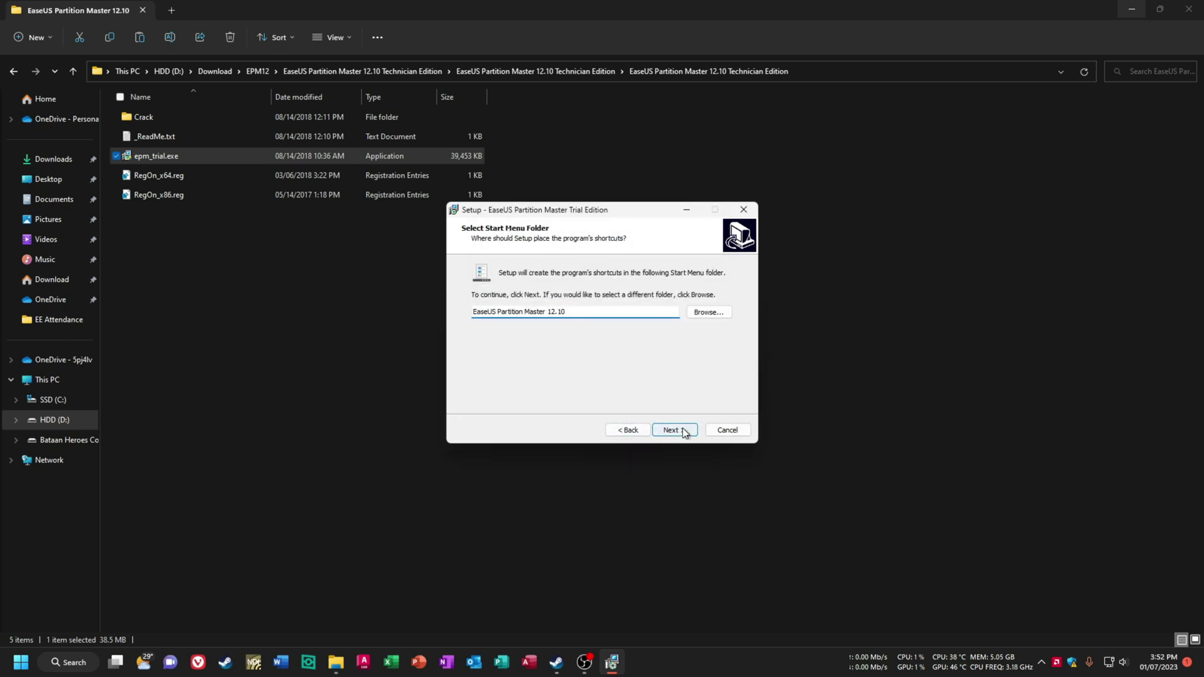
left_click(680, 431)
left_click(674, 430)
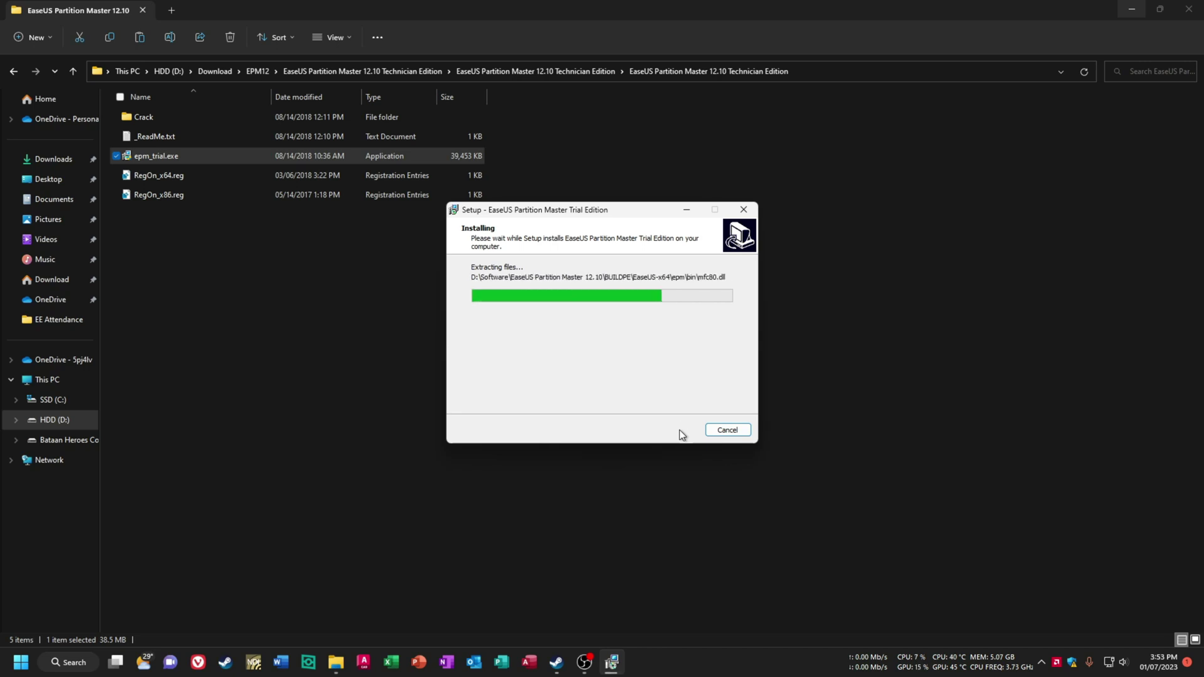
left_click(679, 431)
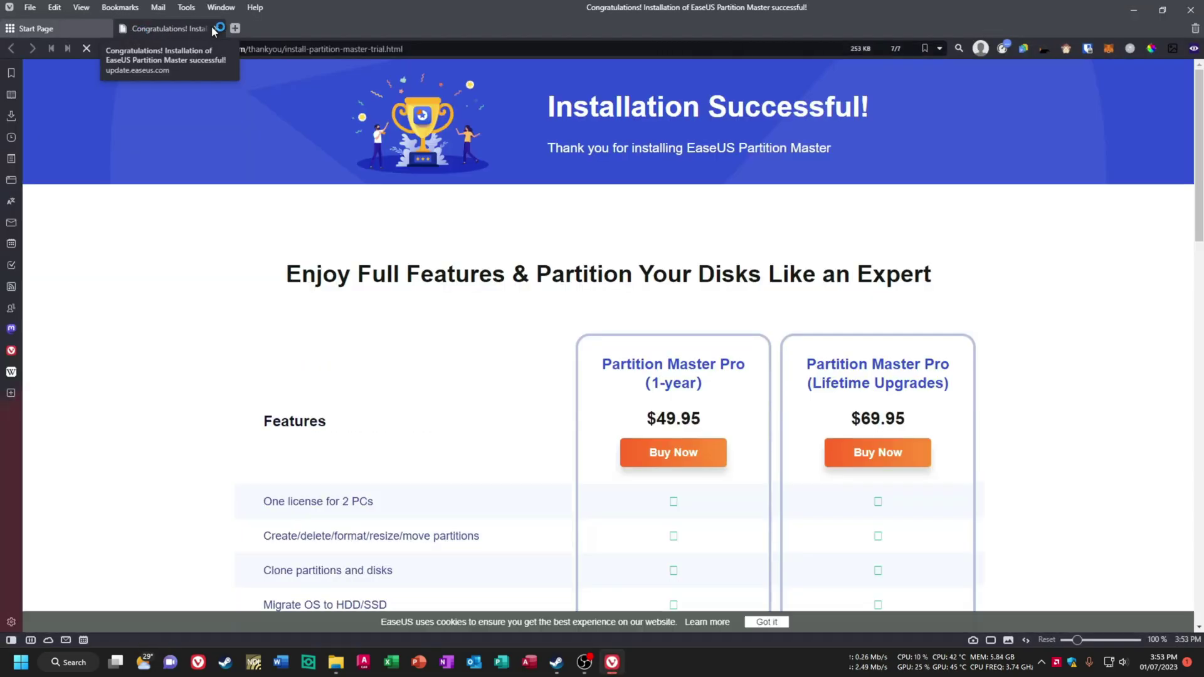
left_click(1199, 10)
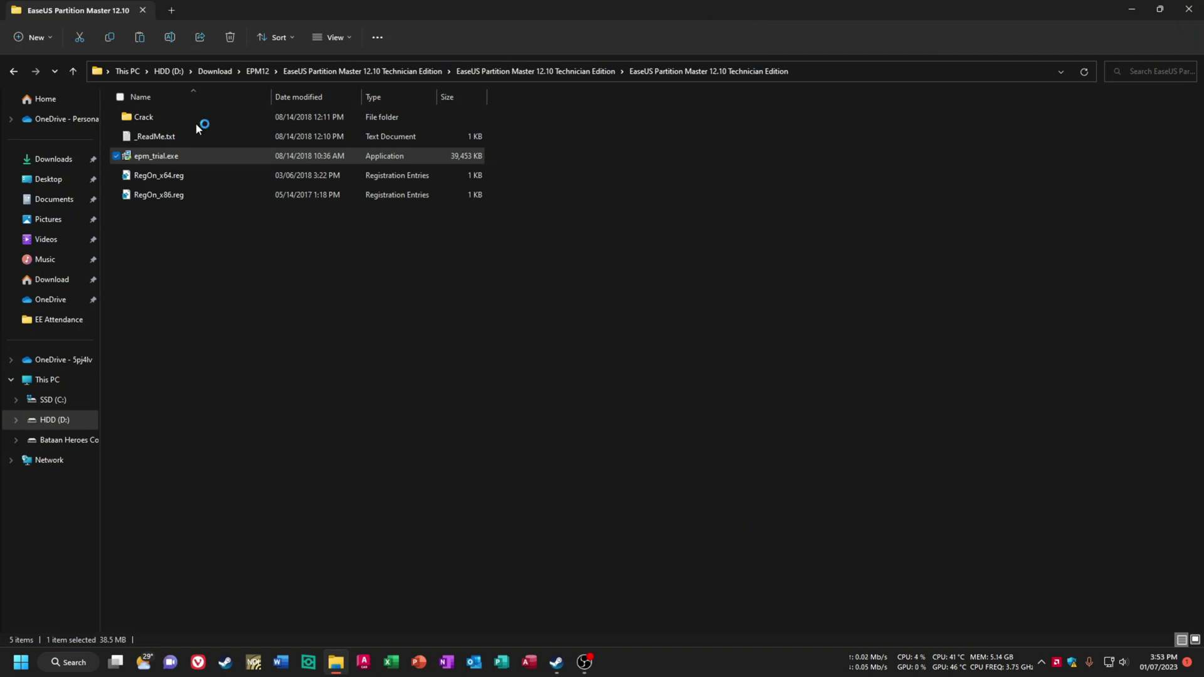
Snap the File Explorer window to the half of the screen that leaves the desktop shortcuts uncovered
key("super+Left")
left_click(815, 50)
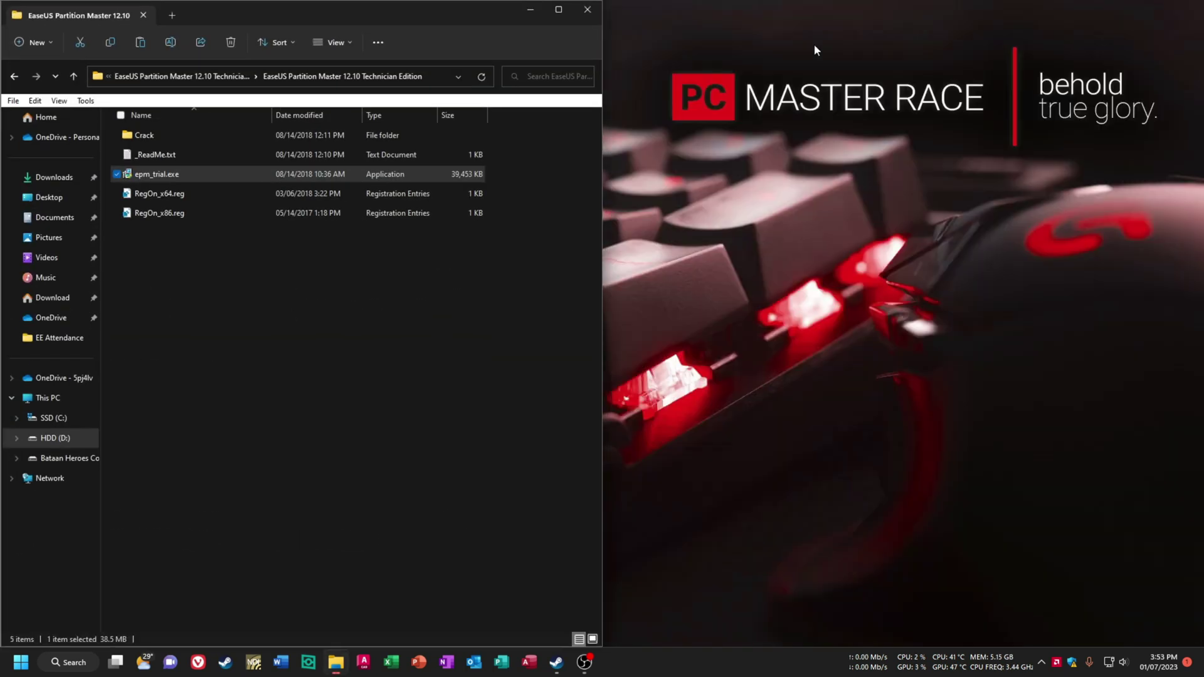
left_click_drag(521, 10, 1126, 163)
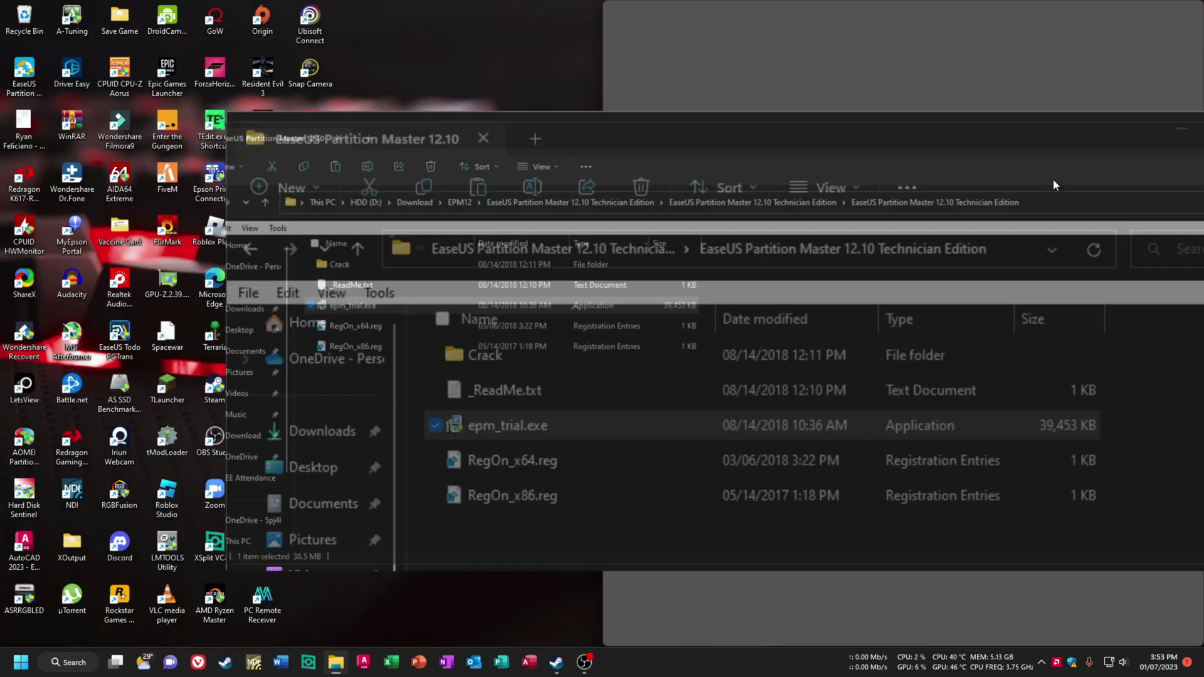
left_click(476, 61)
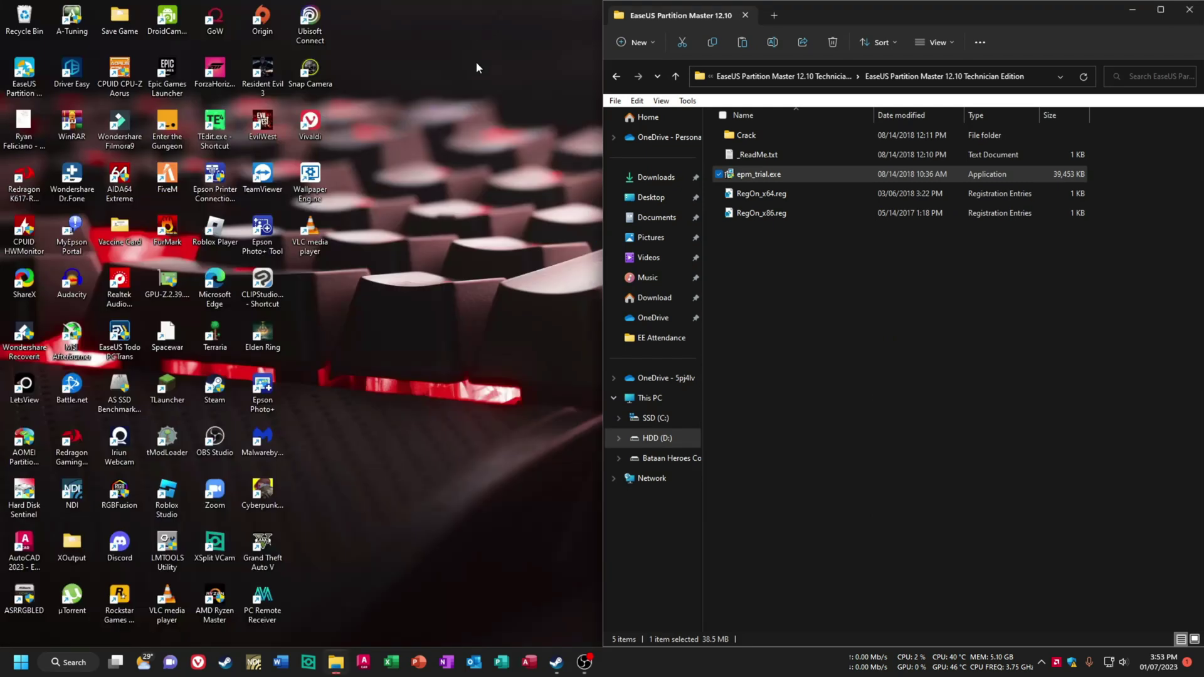
Open the file location of the EaseUS Partition Master desktop shortcut and snap its bin folder window beside the setup files window
right_click(22, 74)
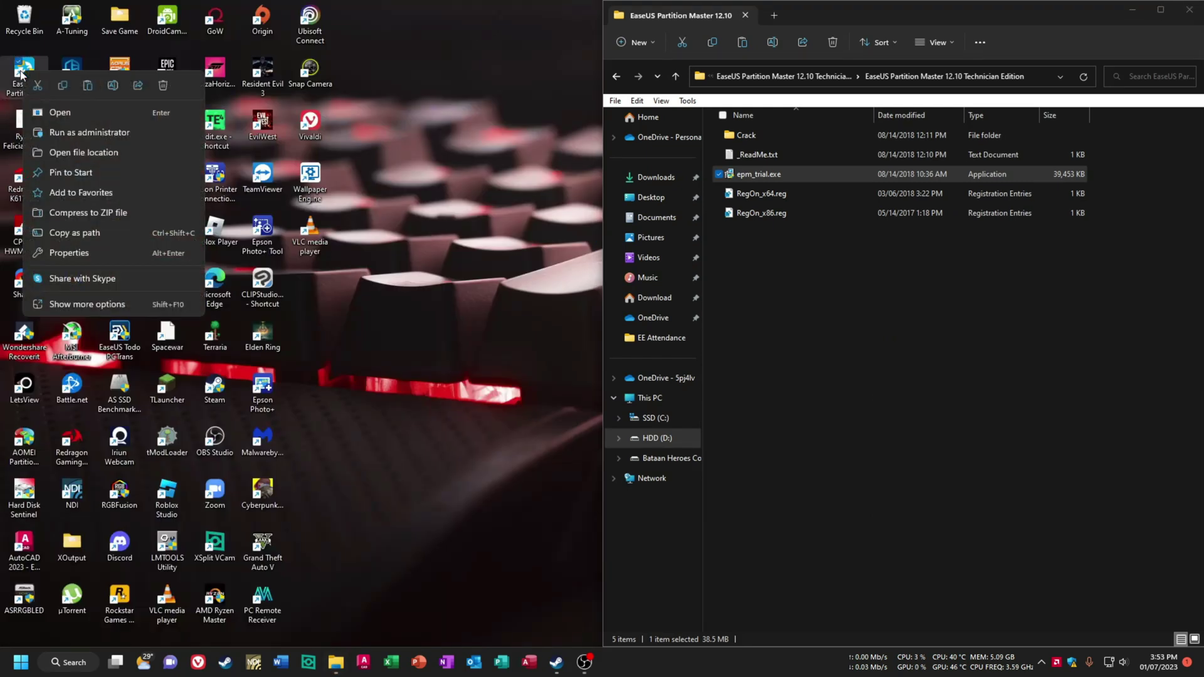
left_click(89, 156)
left_click_drag(625, 7, 1, 207)
left_click(838, 262)
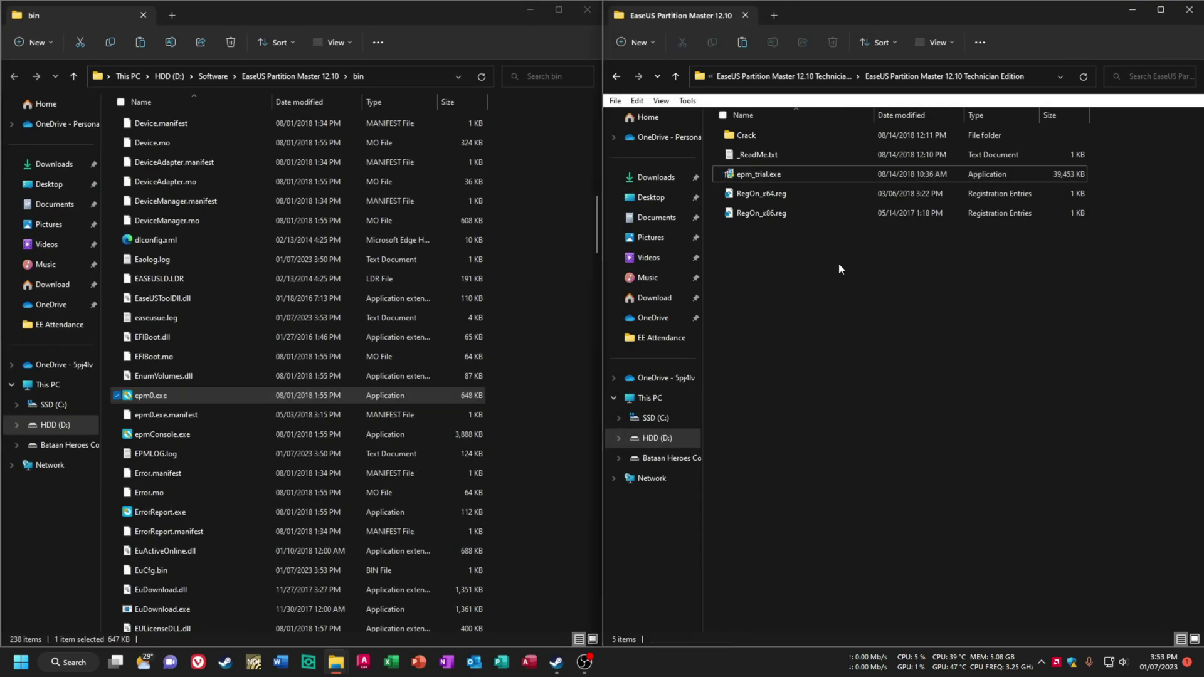
Copy epm0.exe, LicenseMgr.dll and Main.exe from the Crack folder into the program's bin folder, replacing the existing files
double_click(784, 136)
left_click_drag(785, 222, 764, 136)
right_click(764, 137)
left_click(803, 155)
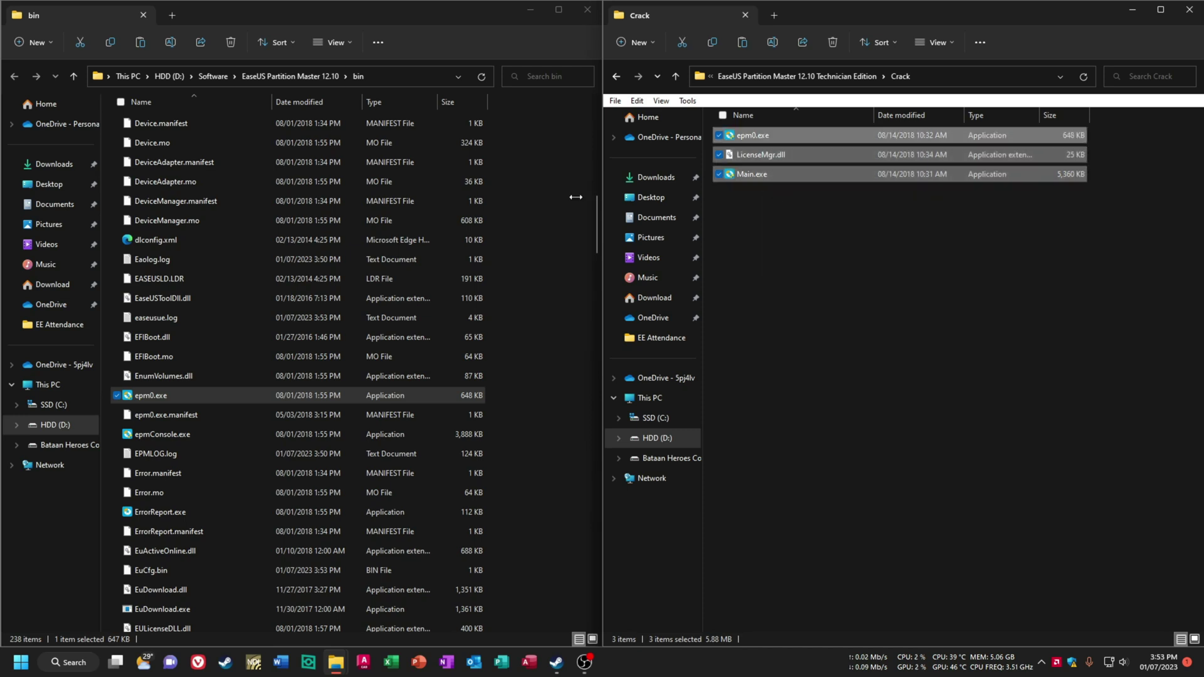
left_click(533, 319)
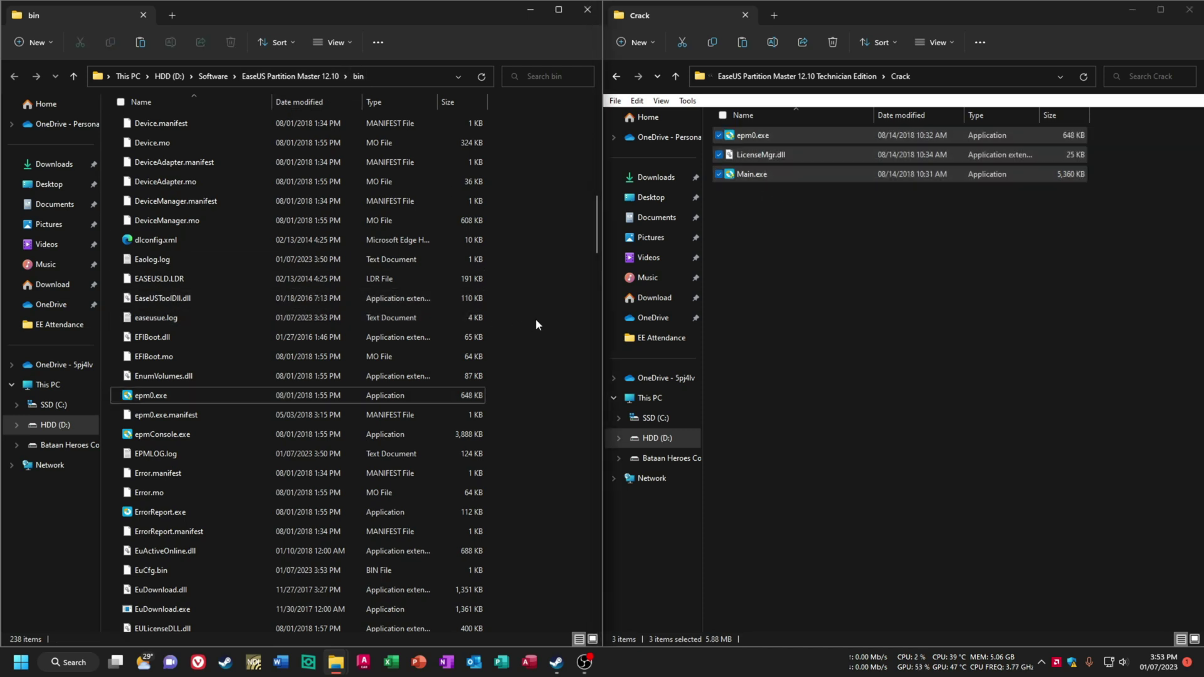
key("ctrl+v")
left_click(524, 221)
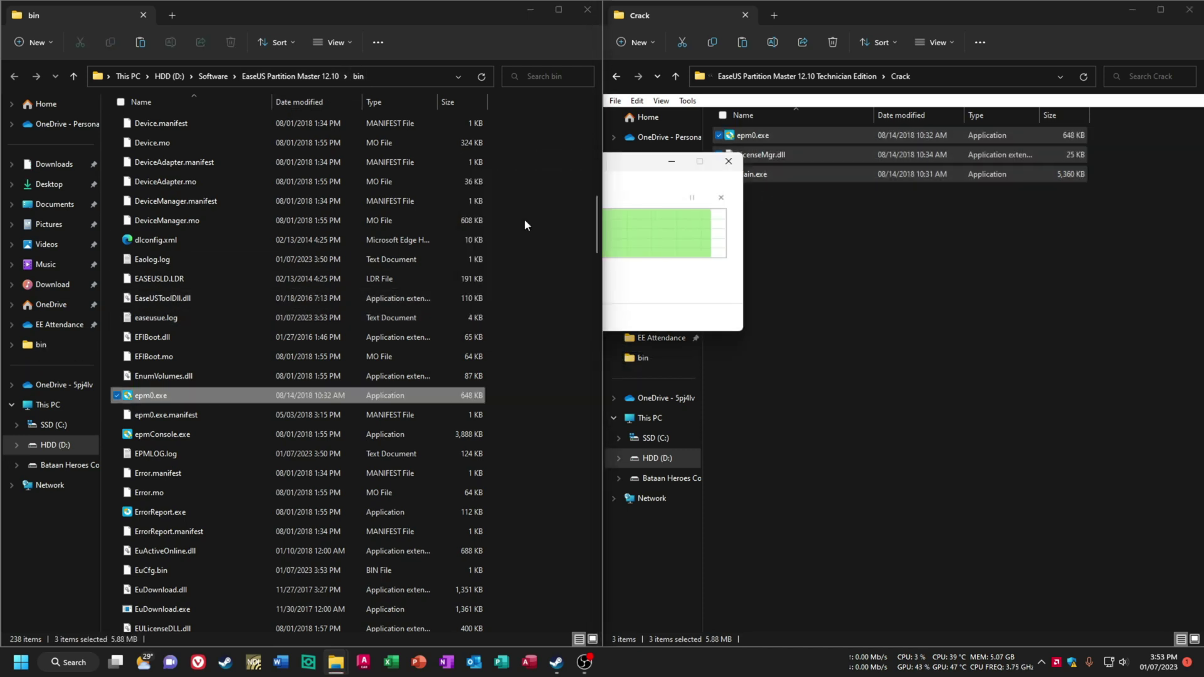
Merge RegOn_x64.reg from the parent folder of Crack into the registry, and close the setup files window
key("alt+Up")
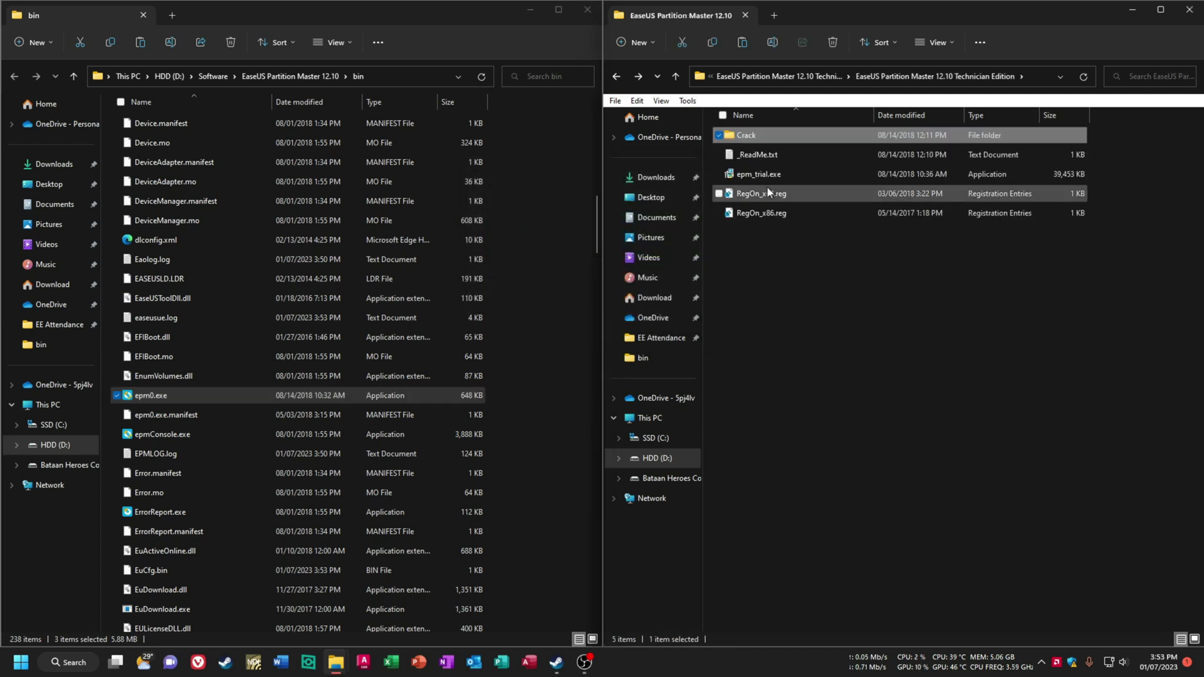
right_click(796, 197)
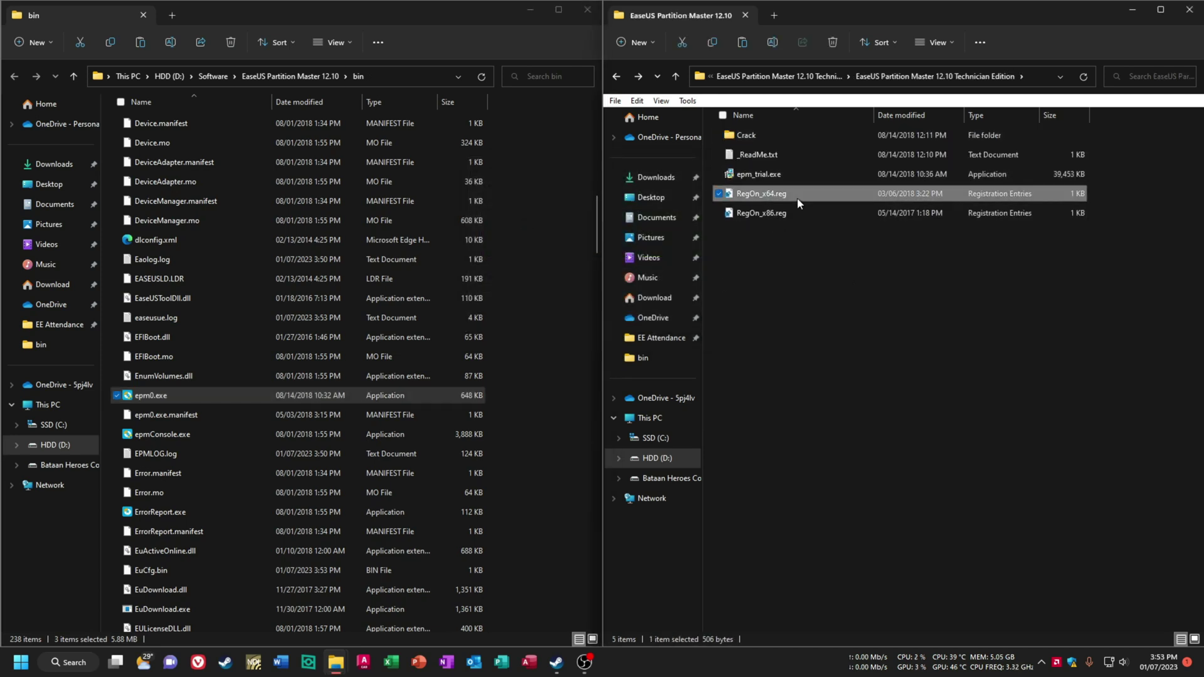
left_click(852, 240)
scroll(556, 426, "up", 10)
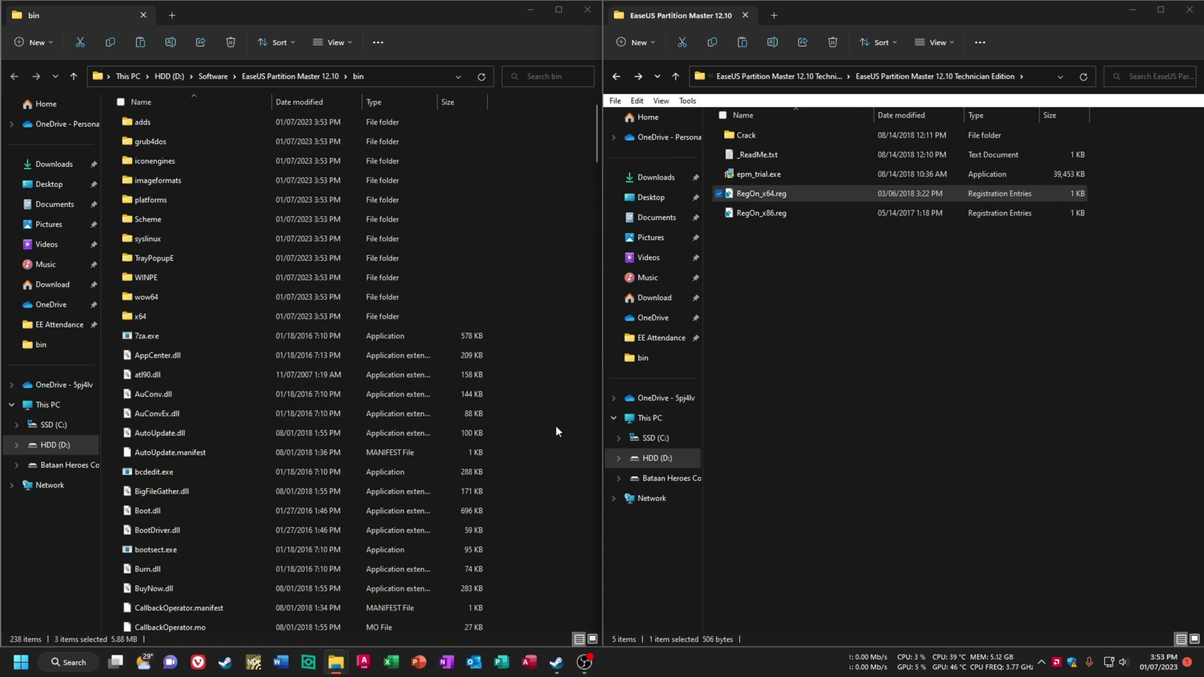
left_click(698, 353)
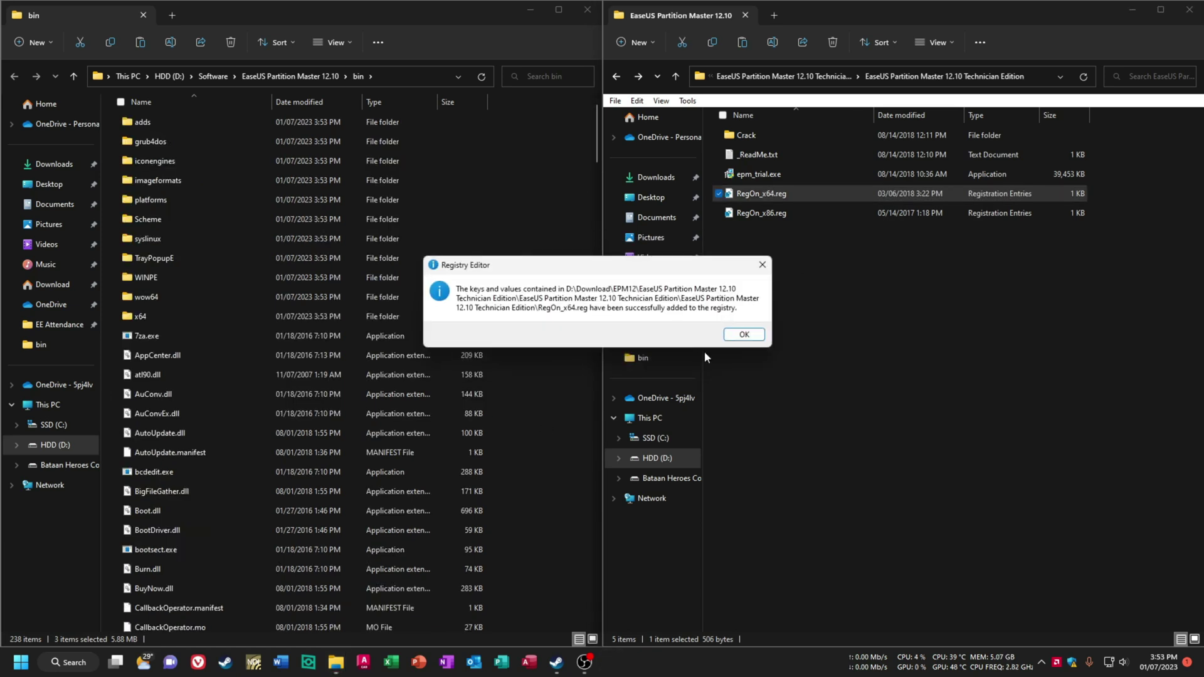
left_click(745, 336)
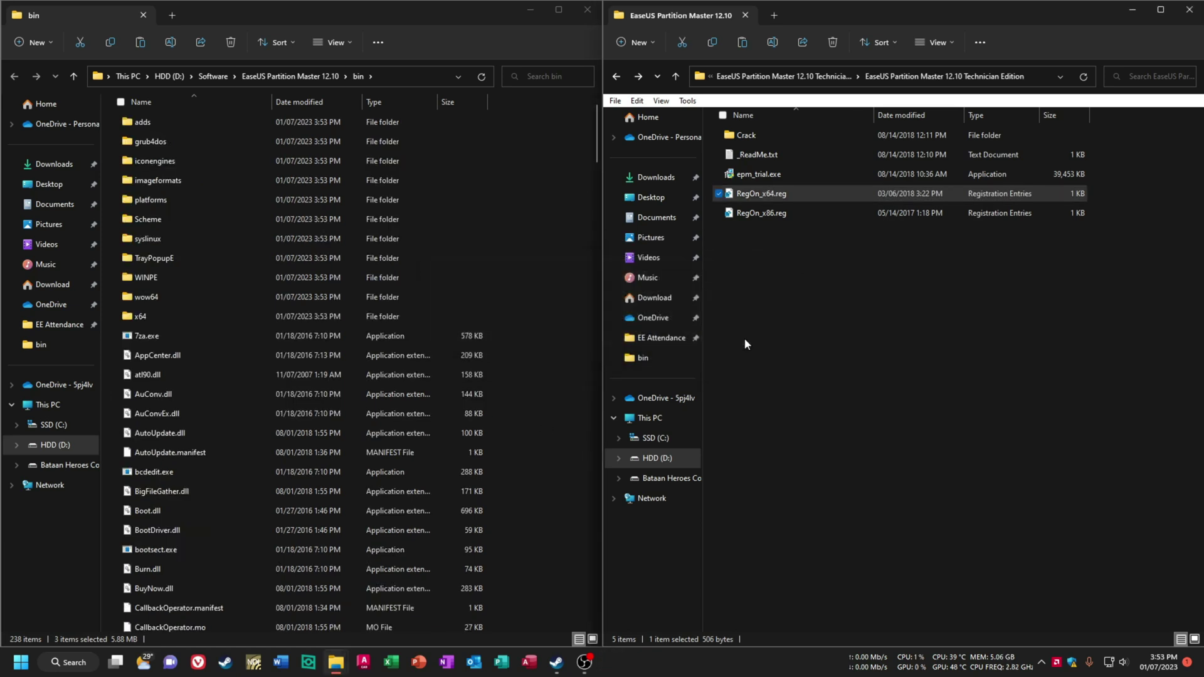
left_click(1190, 9)
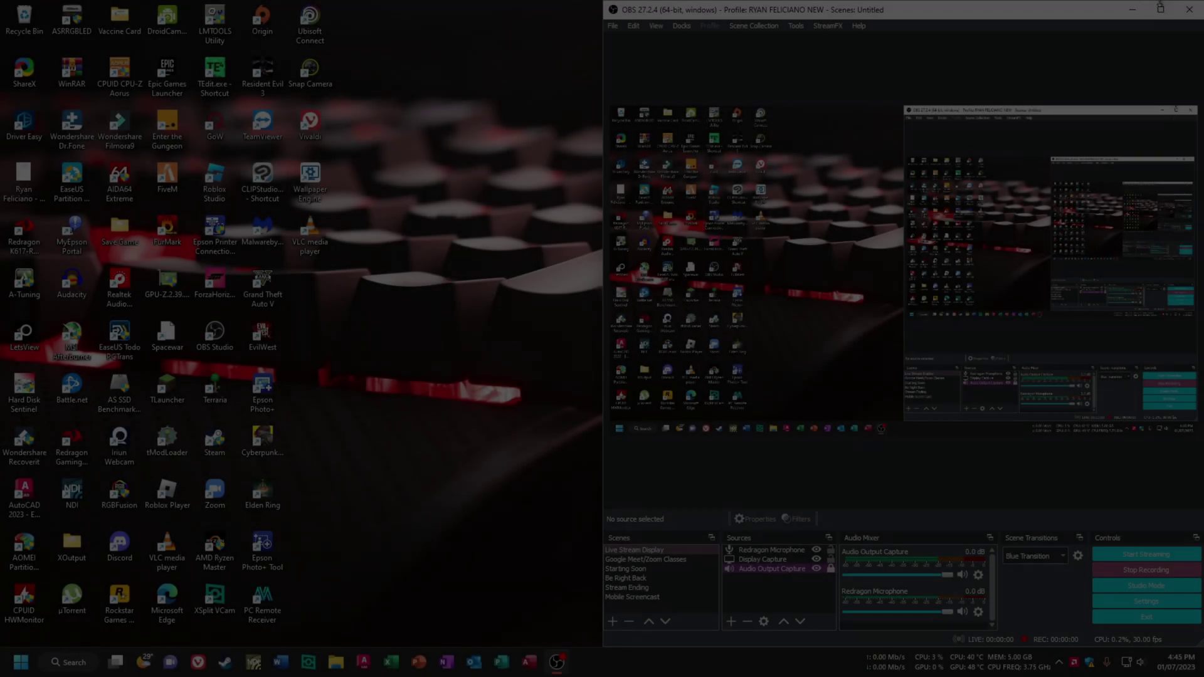
Launch EaseUS Partition Master from the desktop, maximize its window and enlarge the disk map to show all four disks
left_click(1132, 9)
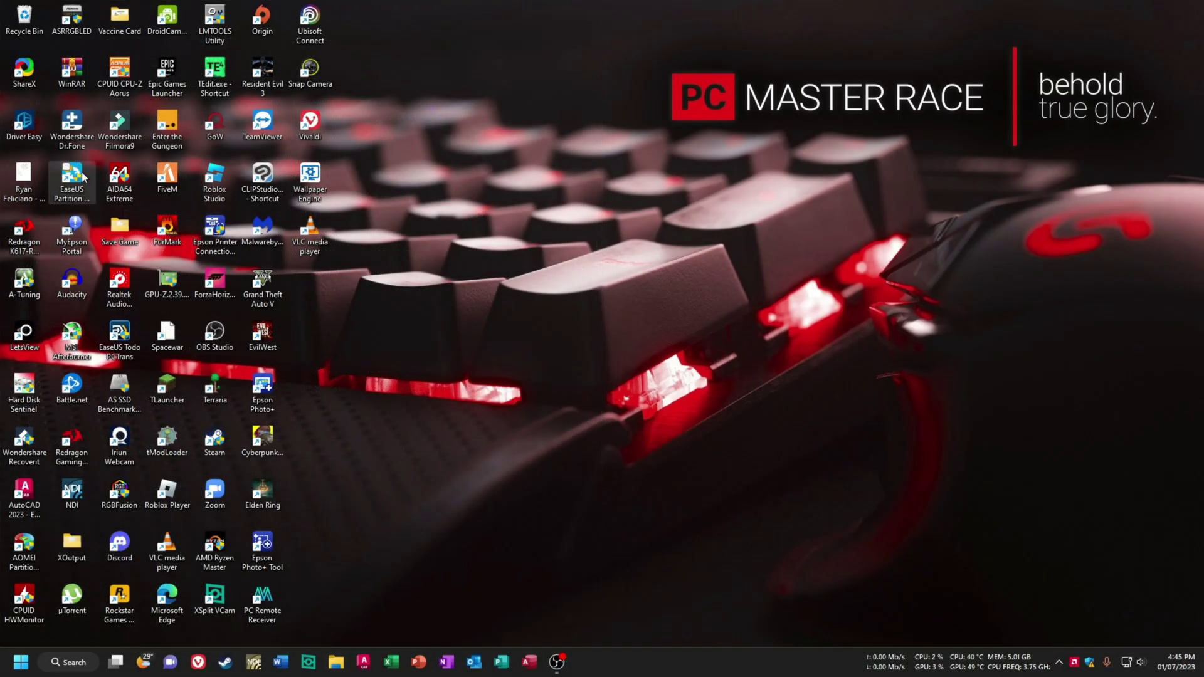
double_click(71, 179)
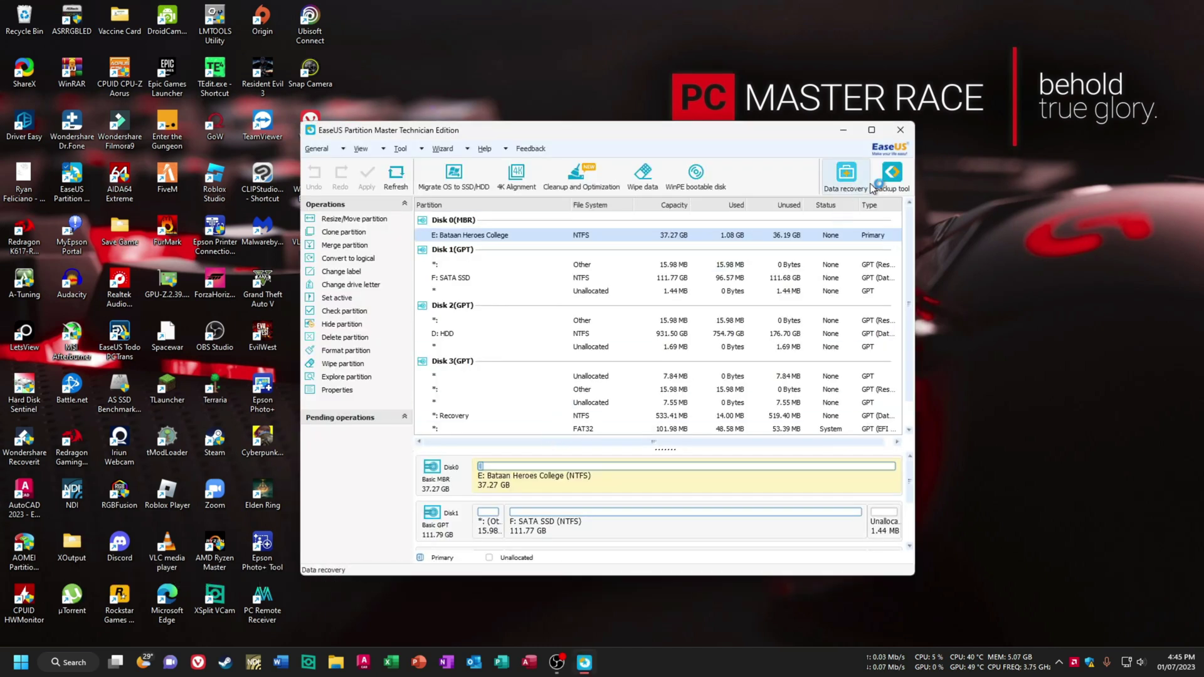
left_click(871, 130)
left_click_drag(310, 519, 352, 278)
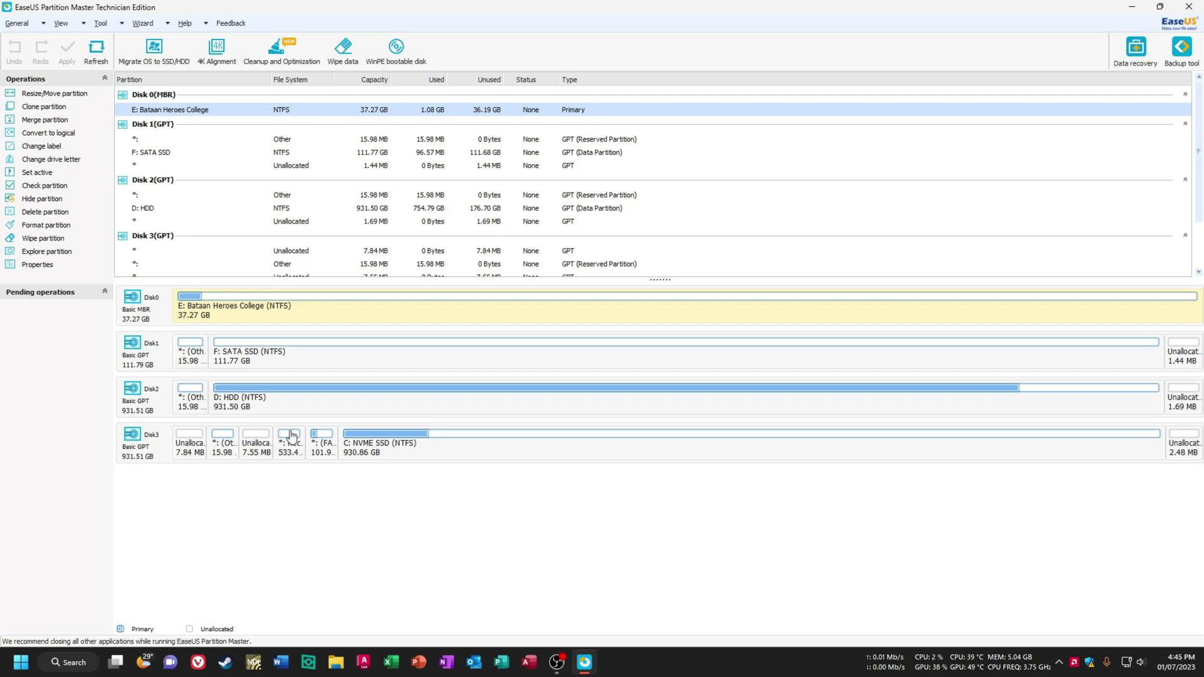
Start the Disk Clone wizard for Disk 3 and select Disk 2 (ST1000DM010-2EP102) as the destination disk
right_click(150, 446)
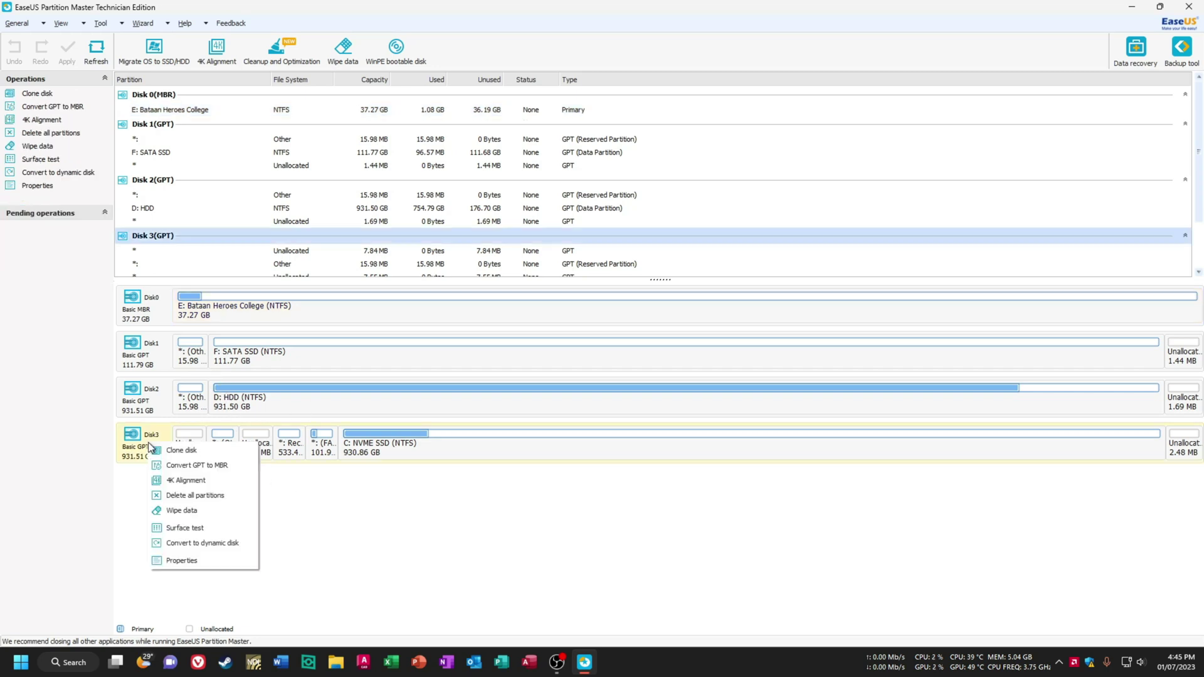
left_click(184, 454)
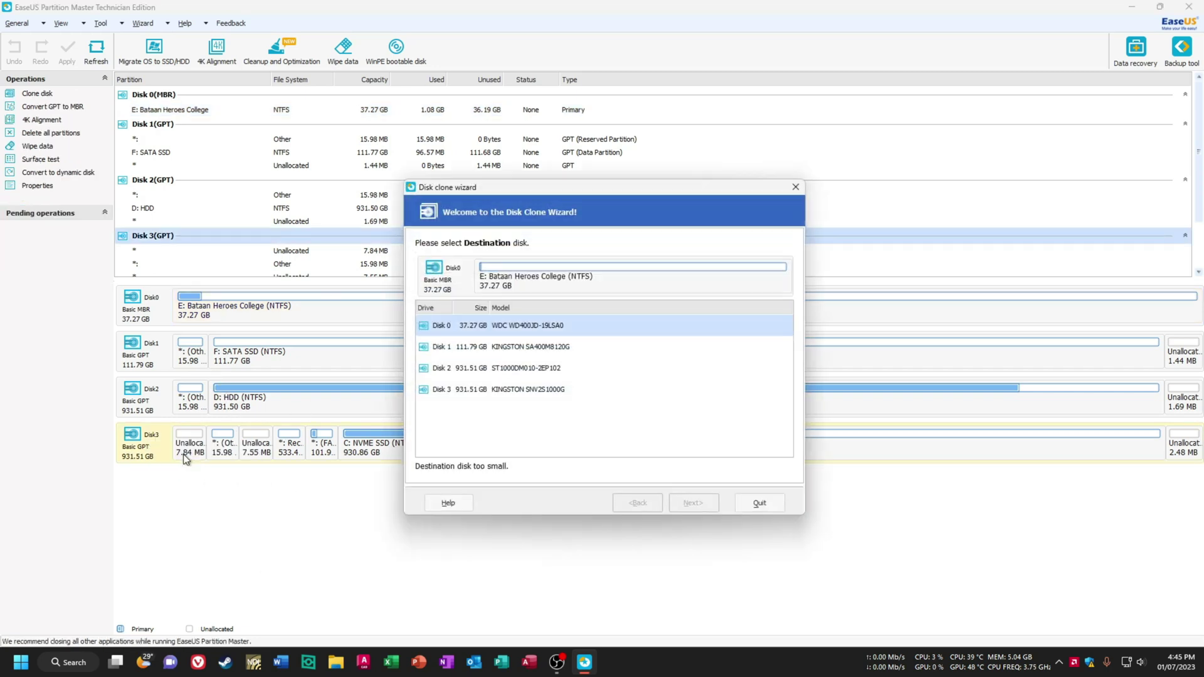
left_click(473, 369)
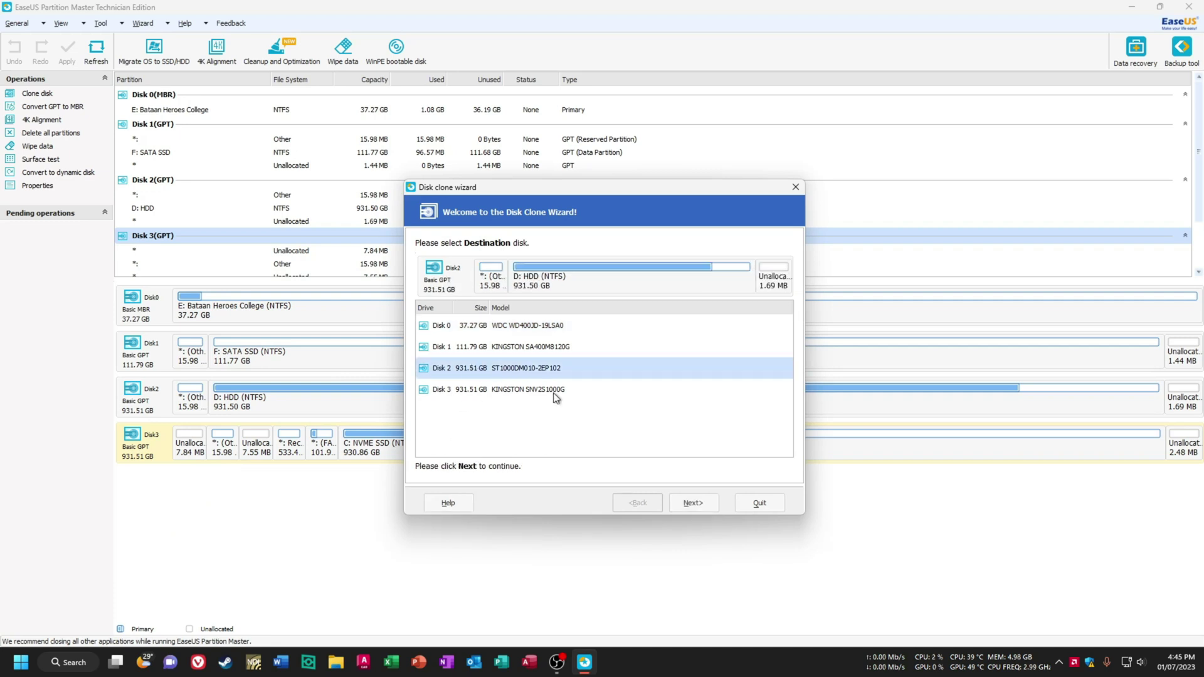
Choose Disk 1 (KINGSTON SA400M8120G) as the clone destination, accept overwriting its data and the proposed layout, and apply the pending clone
left_click(513, 351)
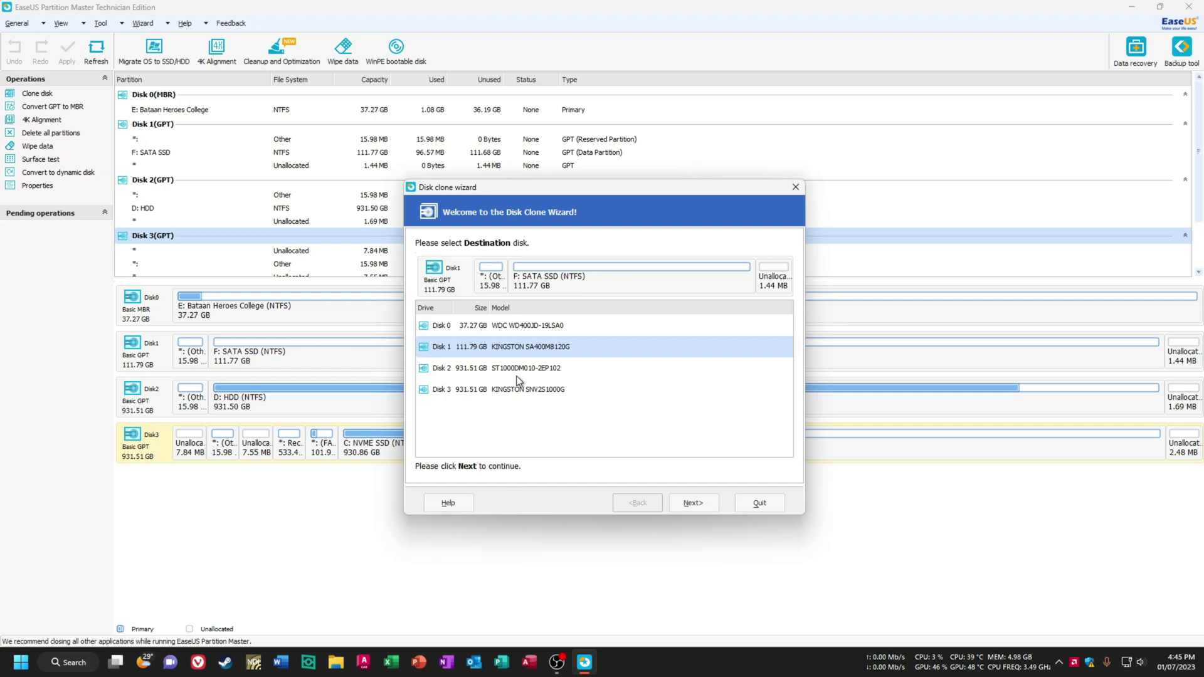
left_click(693, 504)
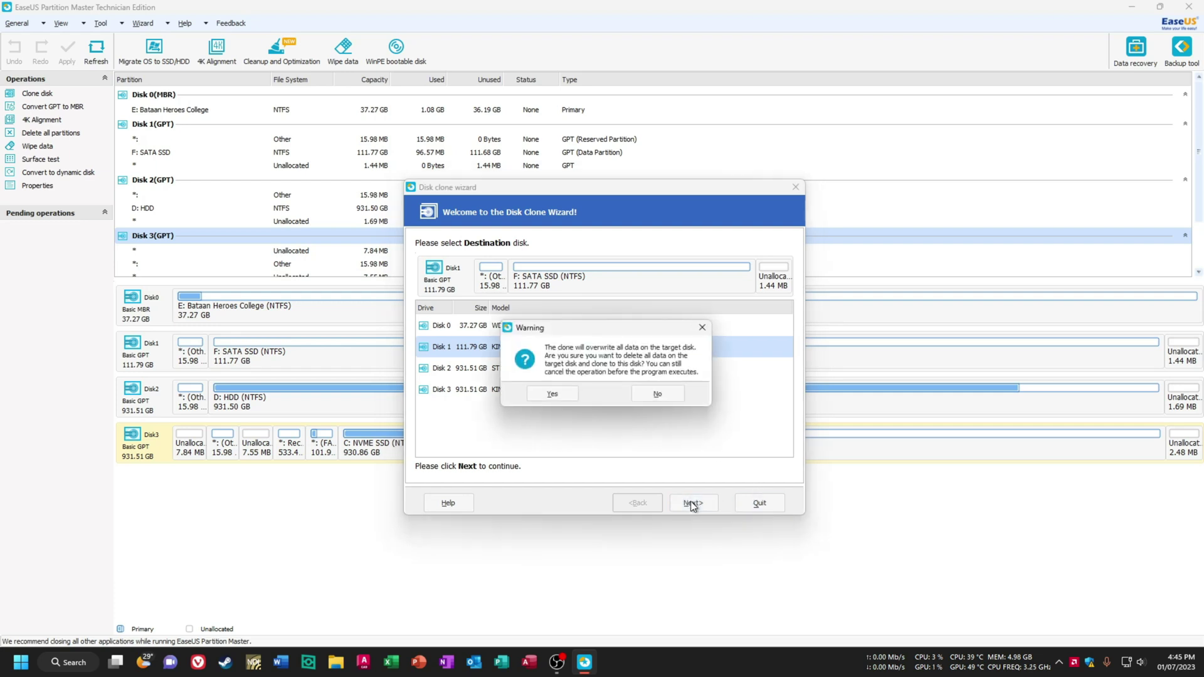
left_click(554, 395)
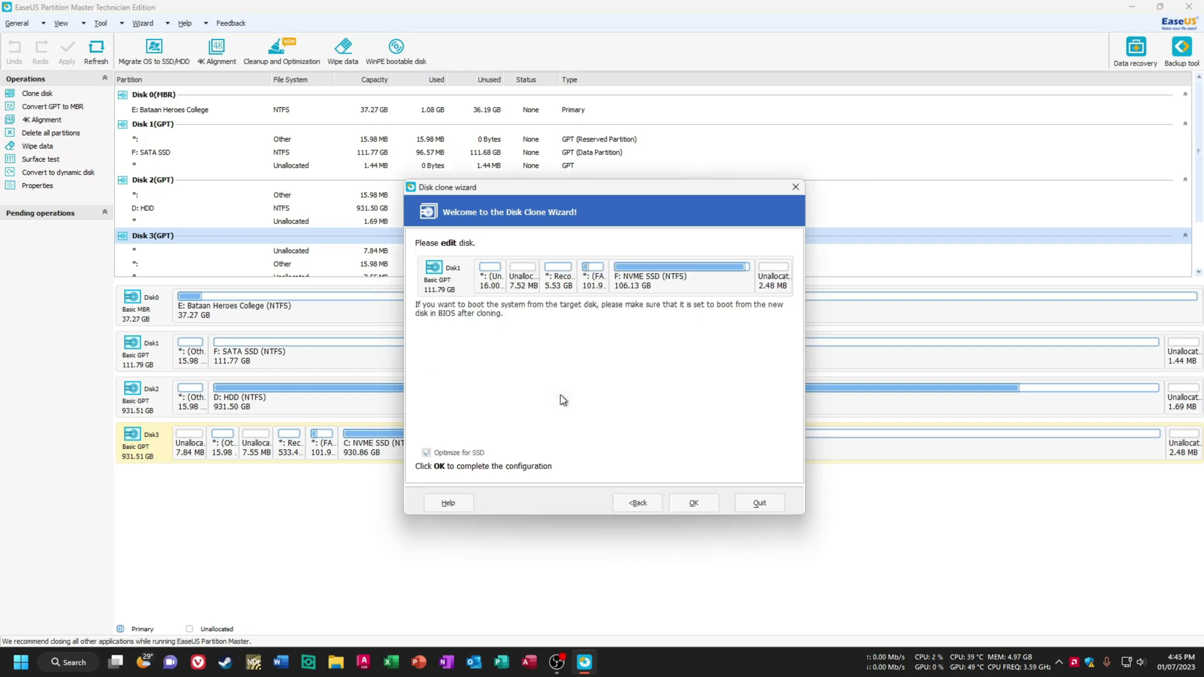
left_click(705, 506)
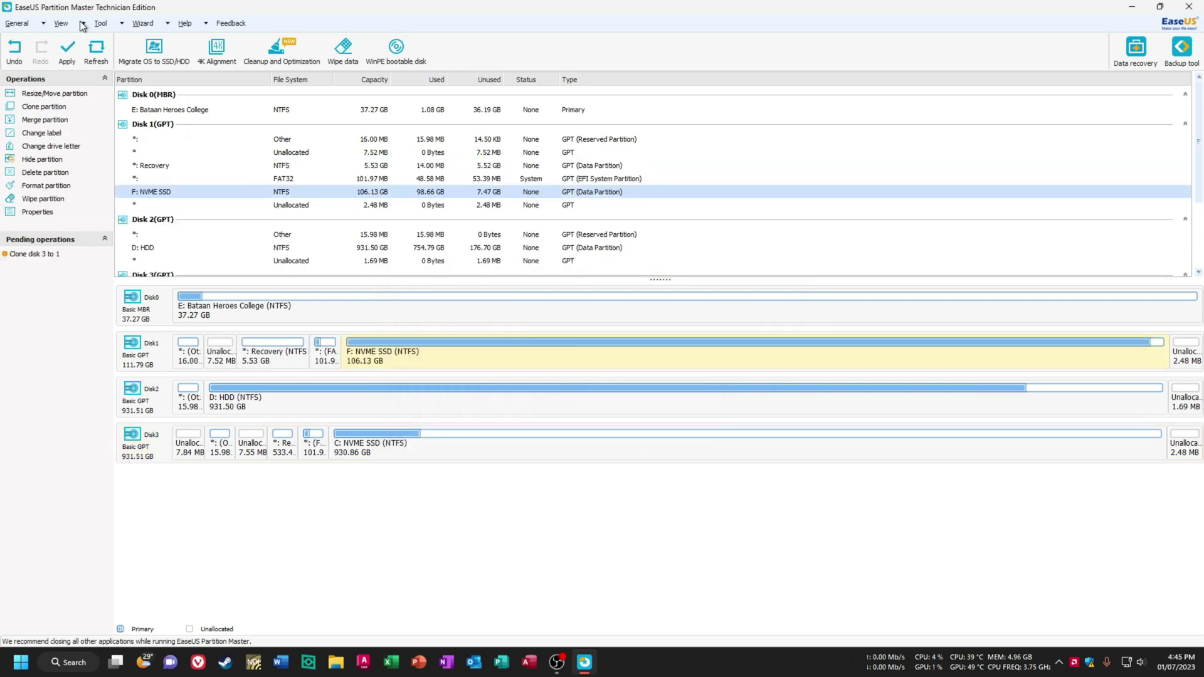
left_click(65, 59)
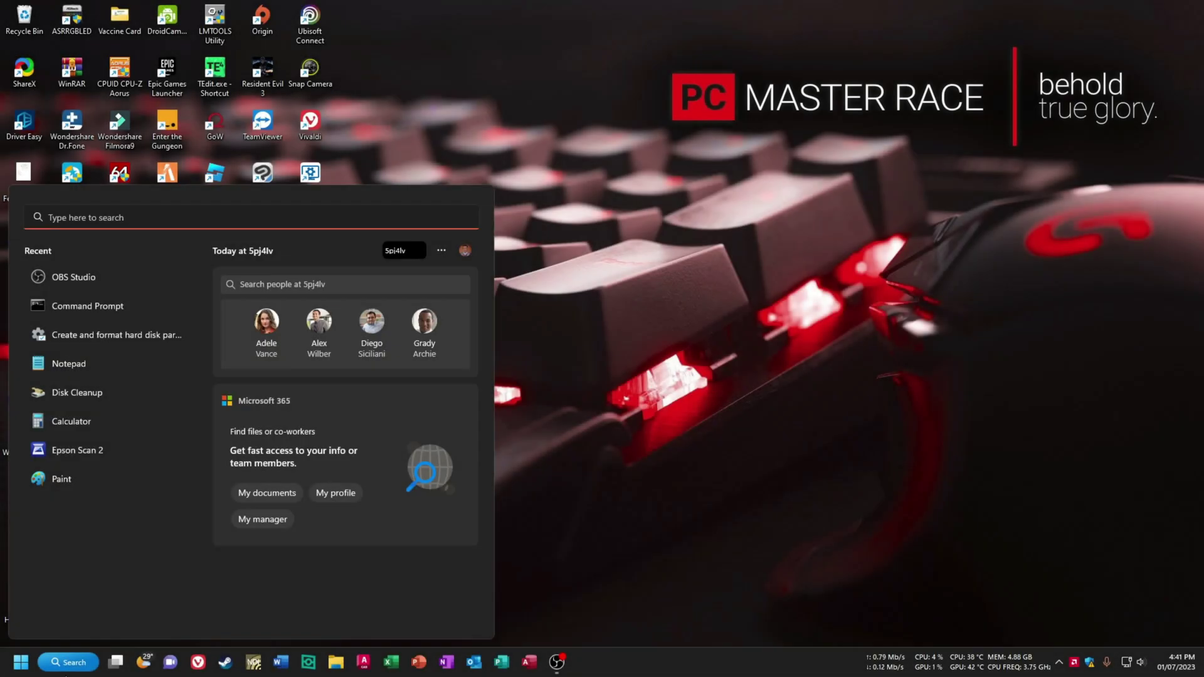
Open Command Prompt as administrator from Windows search and start diskpart
type("cmd")
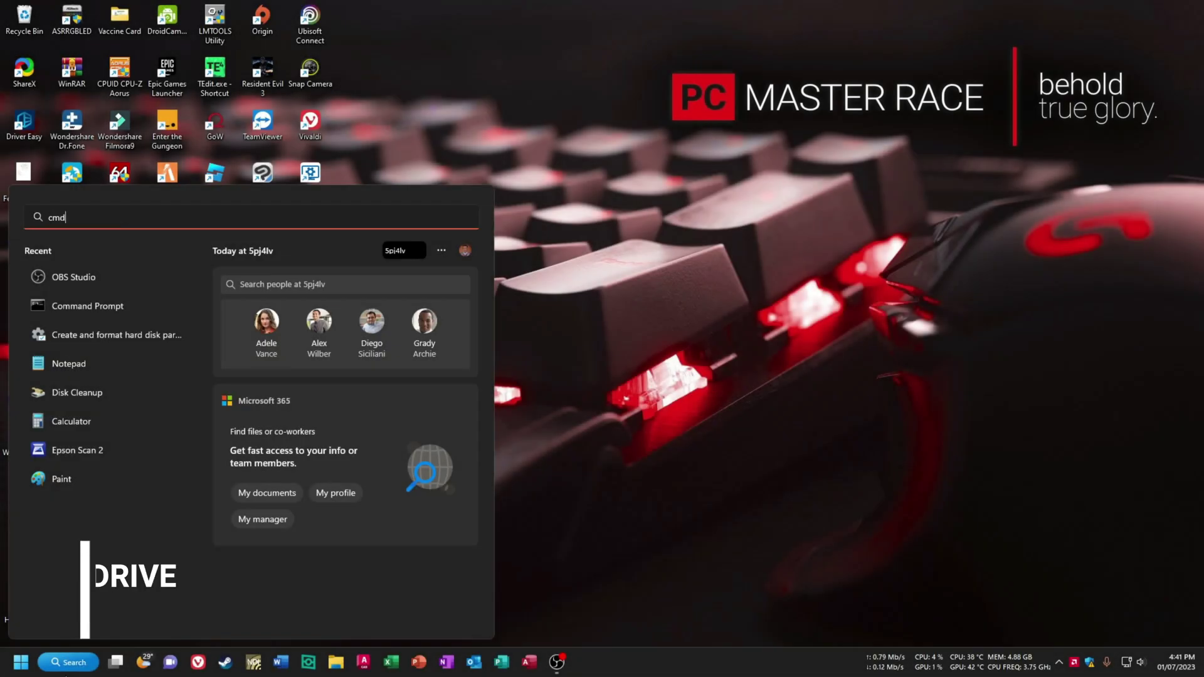
left_click(306, 424)
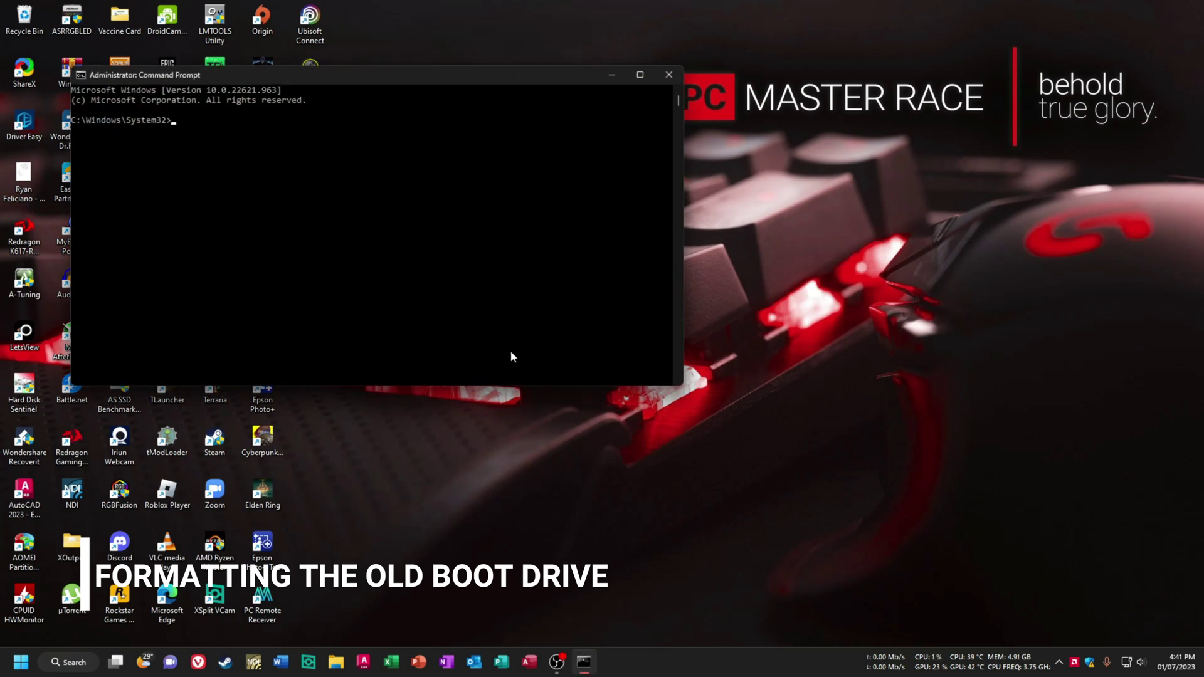
type("diskpart")
key("Return")
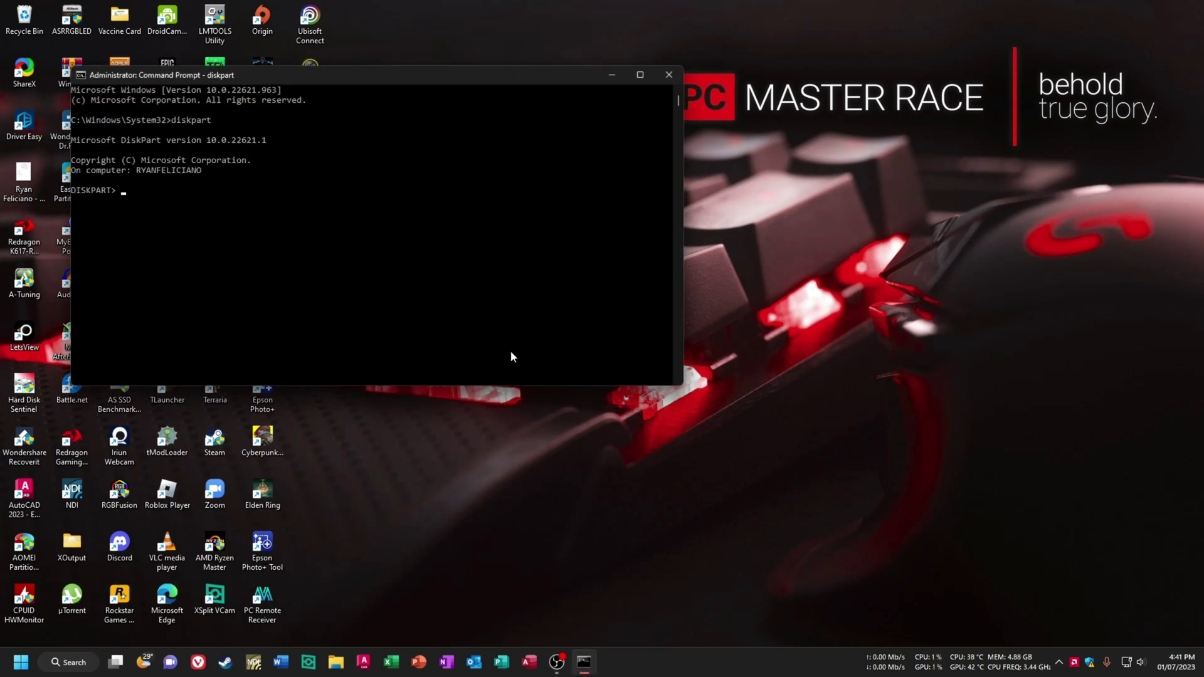
type("listdisk")
key("Return")
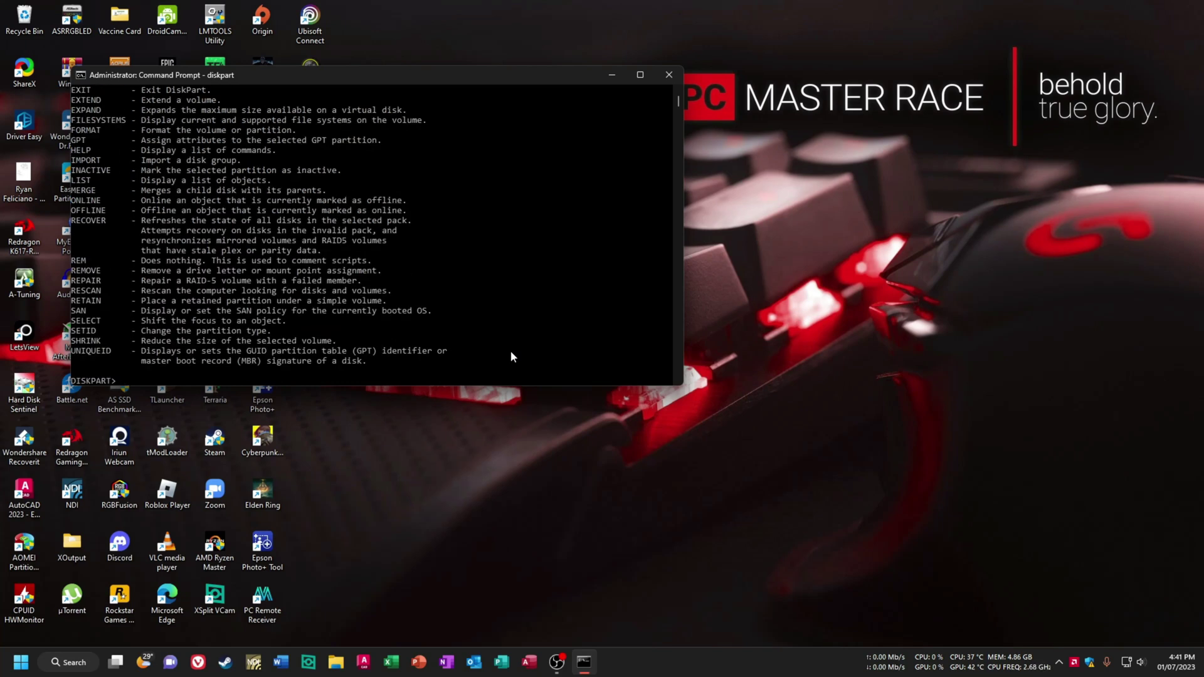
scroll(307, 272, "up", 7)
scroll(277, 279, "down", 8)
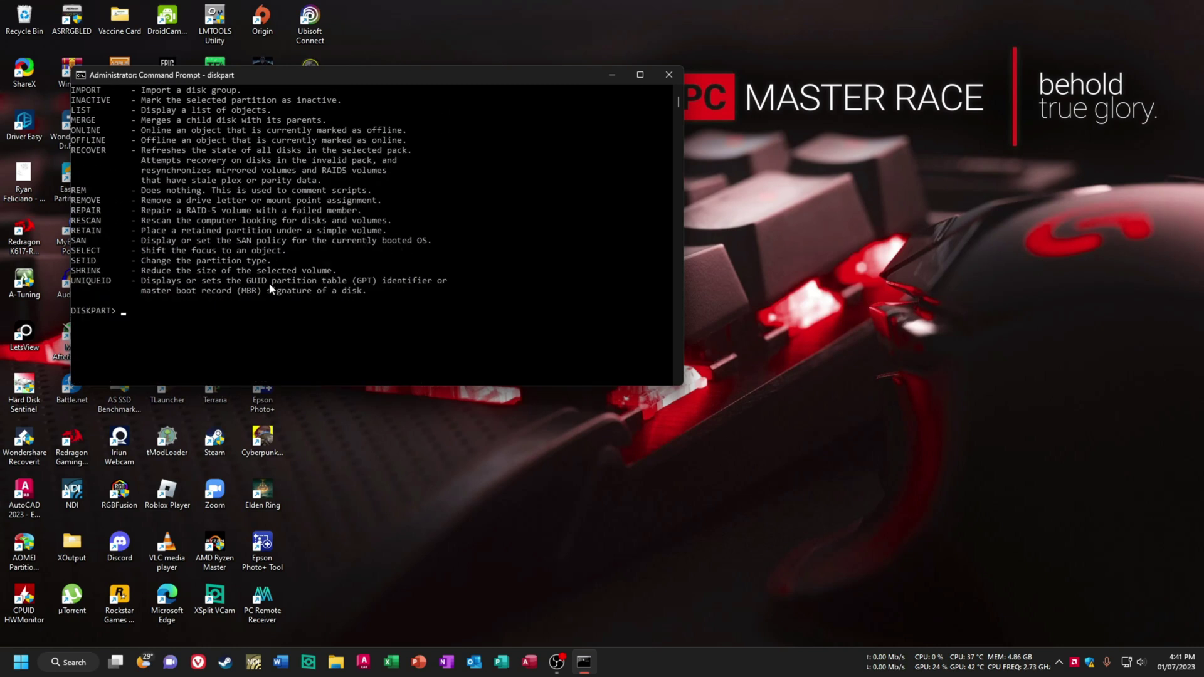
Run list disk in DiskPart, select disk 1 and erase it with the clean command
type("list disk")
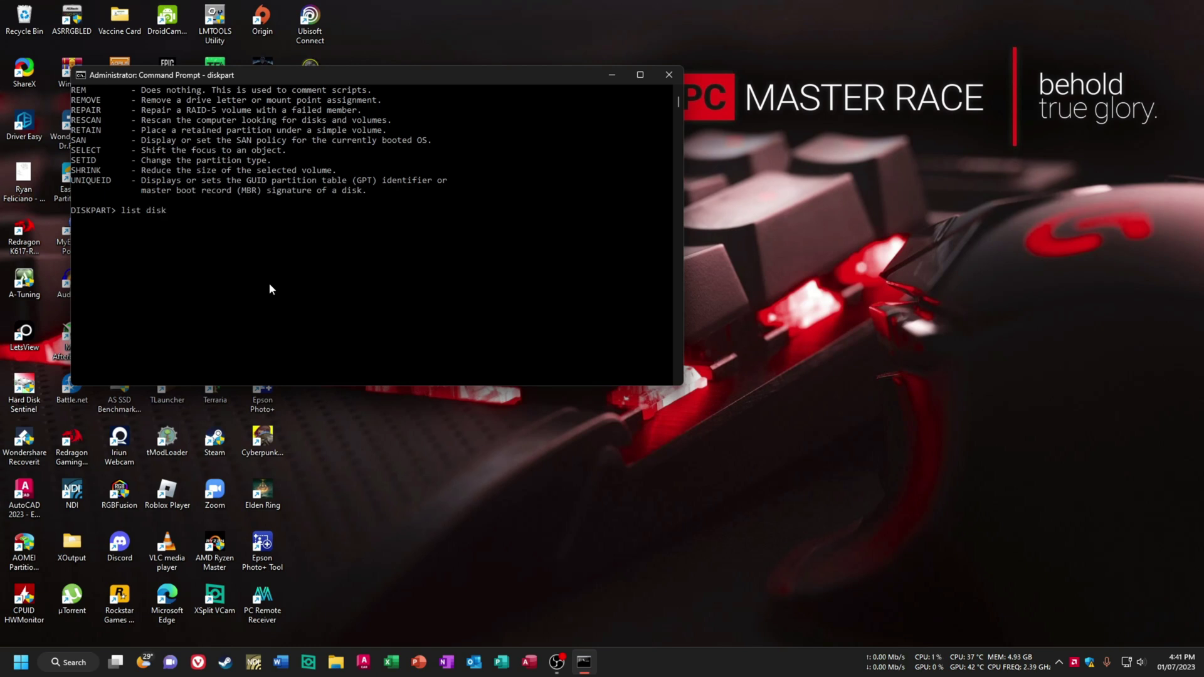
key("Return")
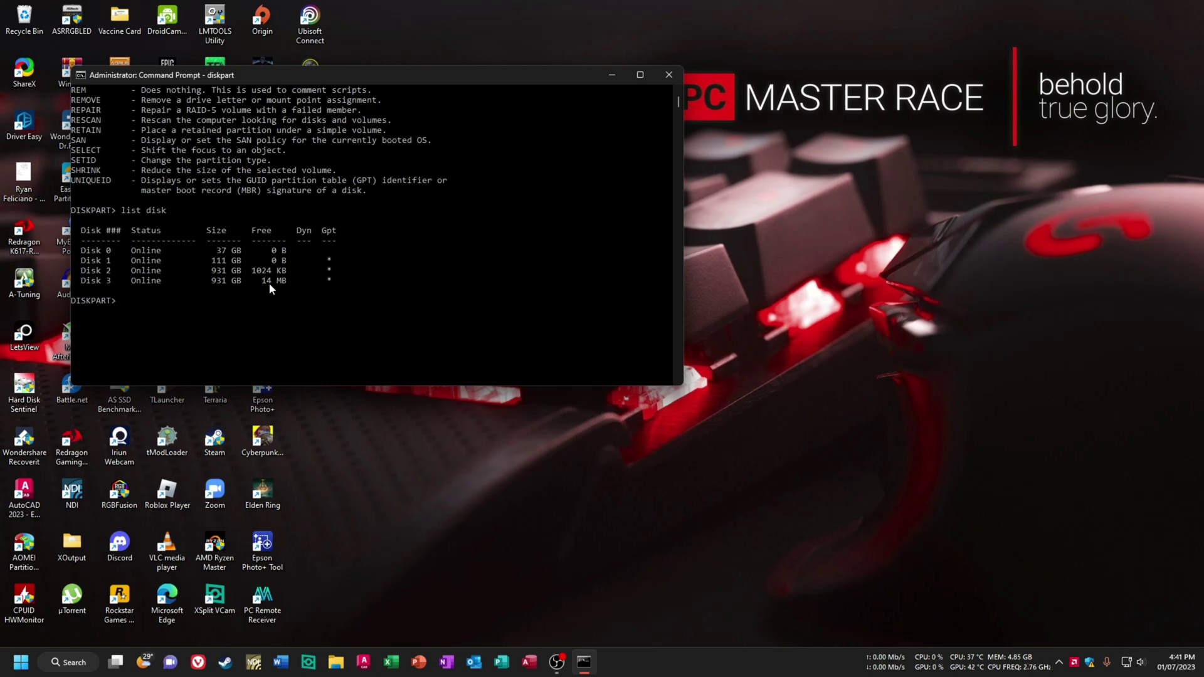
type("select disk")
type("1")
key("Return")
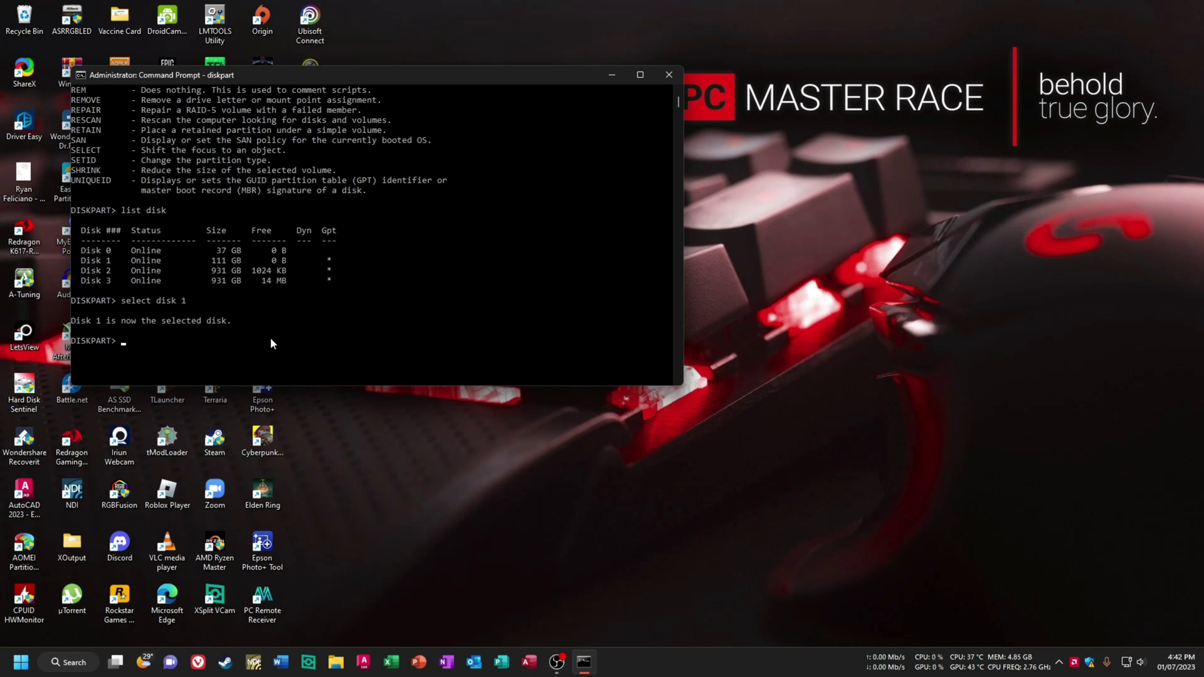
type("clean")
key("Return")
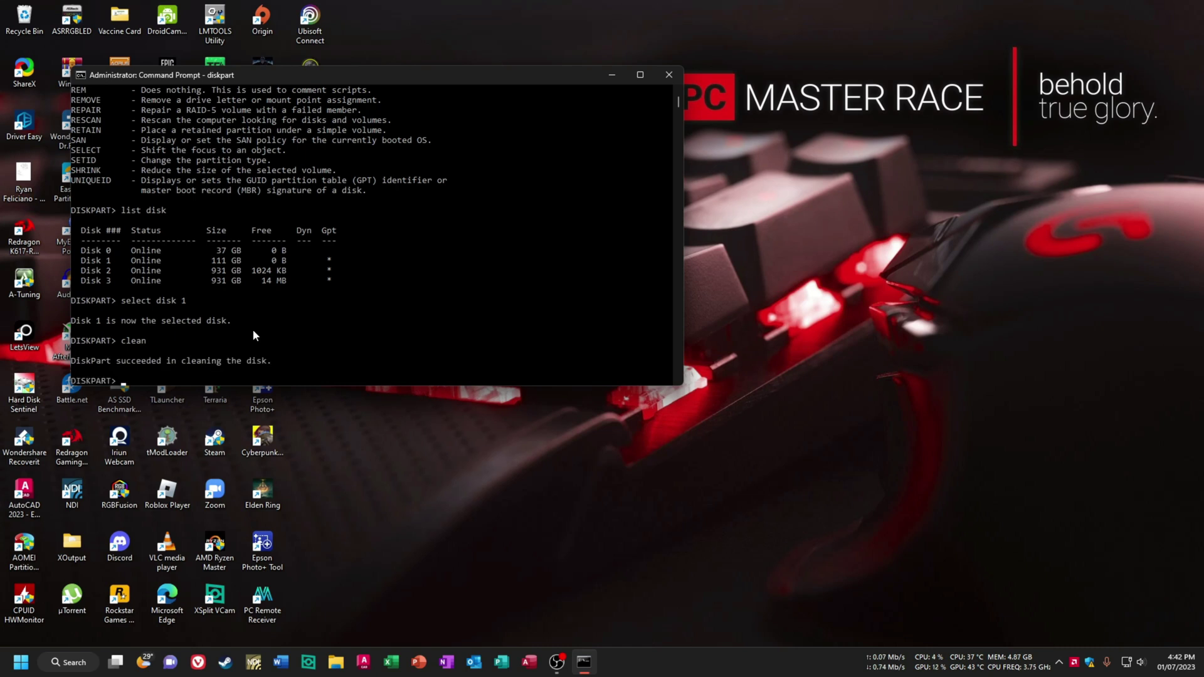
scroll(276, 331, "down", 1)
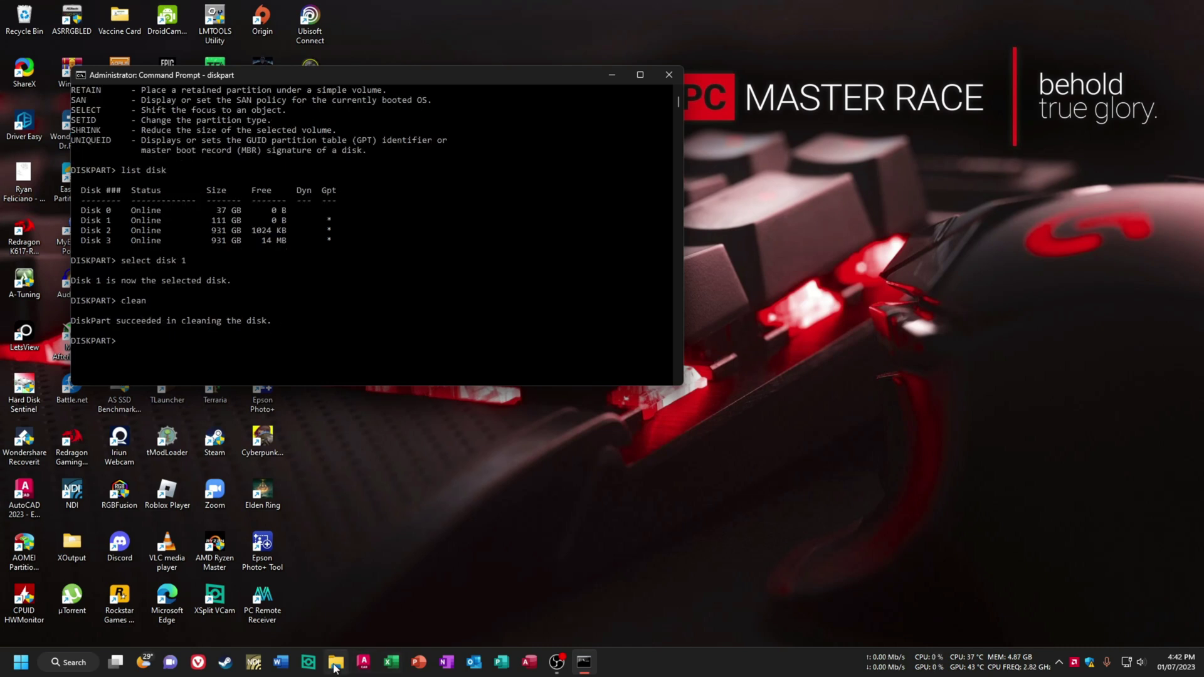
Check in File Explorer which drives This PC lists, and close the window
left_click(304, 612)
key("super+e")
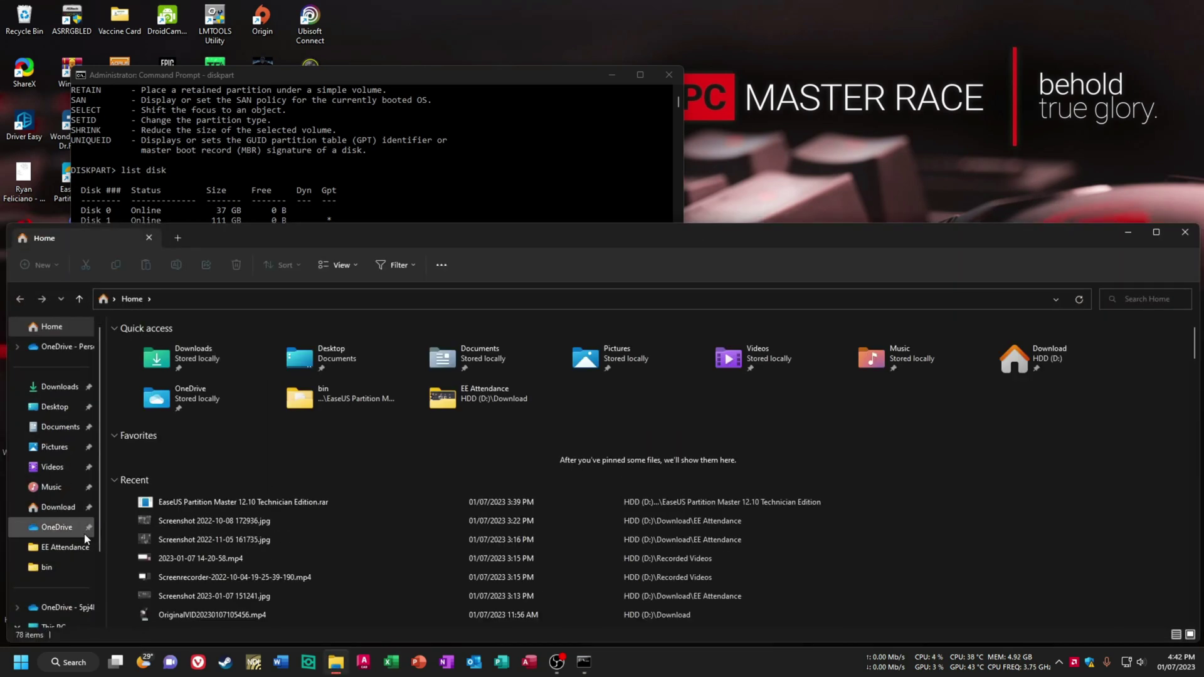
scroll(69, 550, "down", 2)
left_click(53, 527)
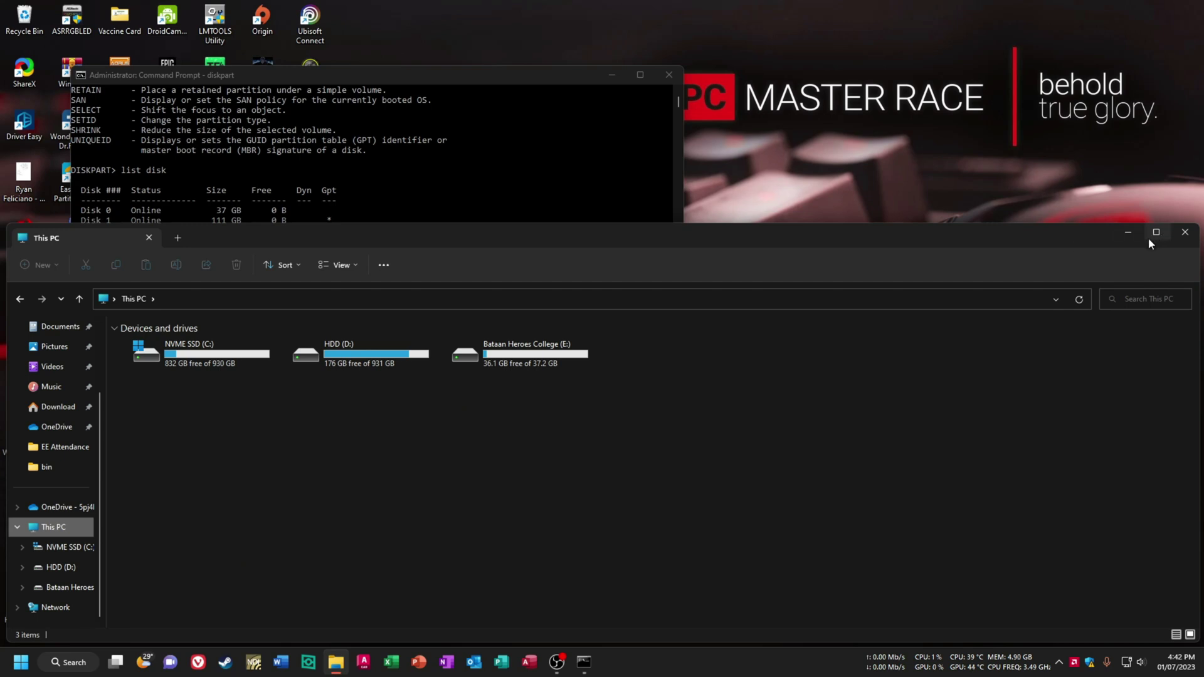
left_click(1185, 232)
Open Disk Management by searching for disk, and initialize Disk 1 with the GPT partition style
left_click(70, 662)
type("disk")
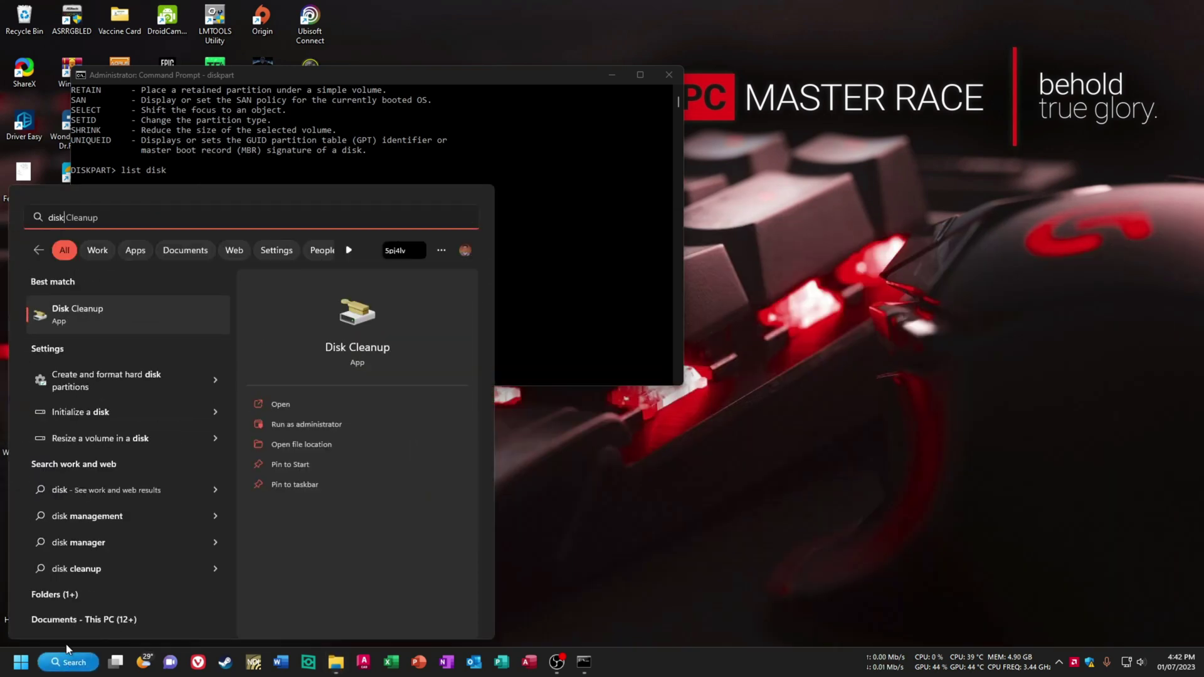
left_click(81, 381)
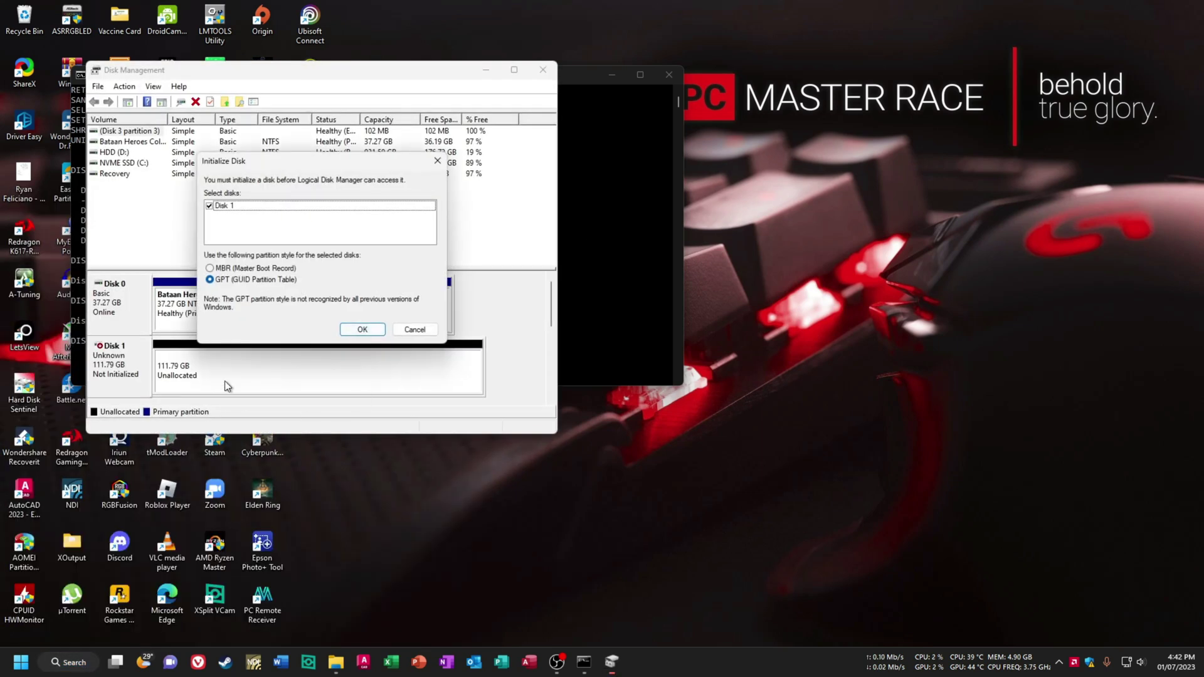
left_click(363, 330)
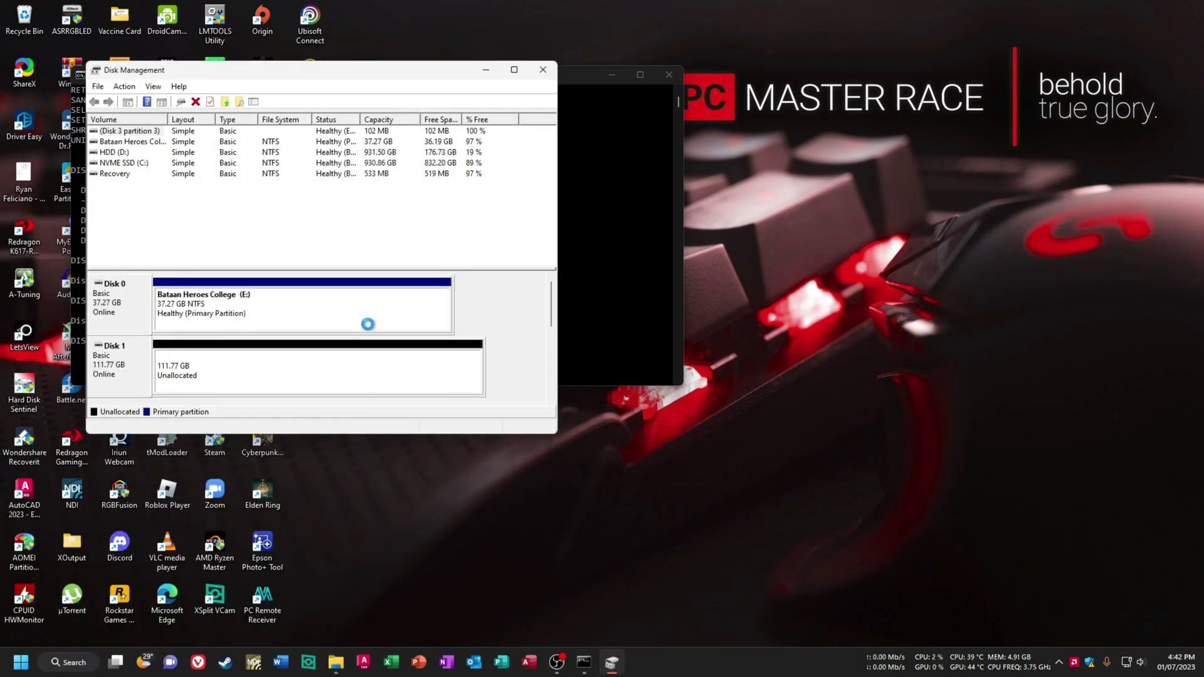
Maximize Disk Management and start a new simple volume of 114456 MB in Disk 1's unallocated space
left_click(517, 71)
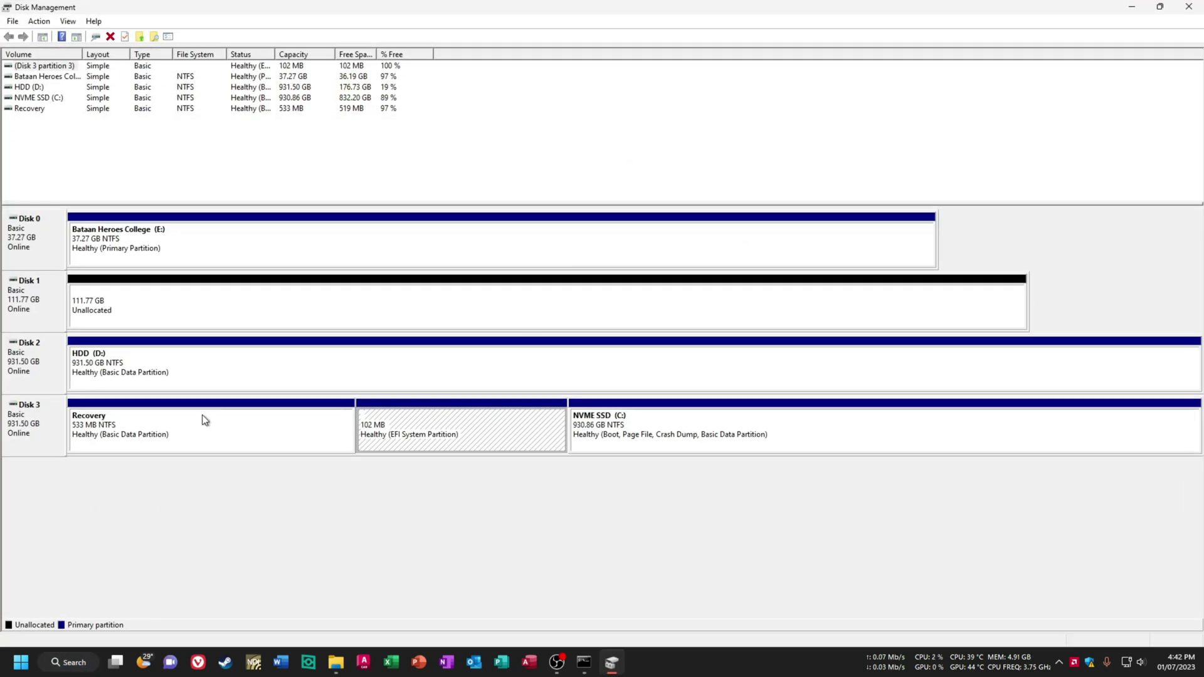
left_click(112, 292)
right_click(113, 294)
left_click(166, 300)
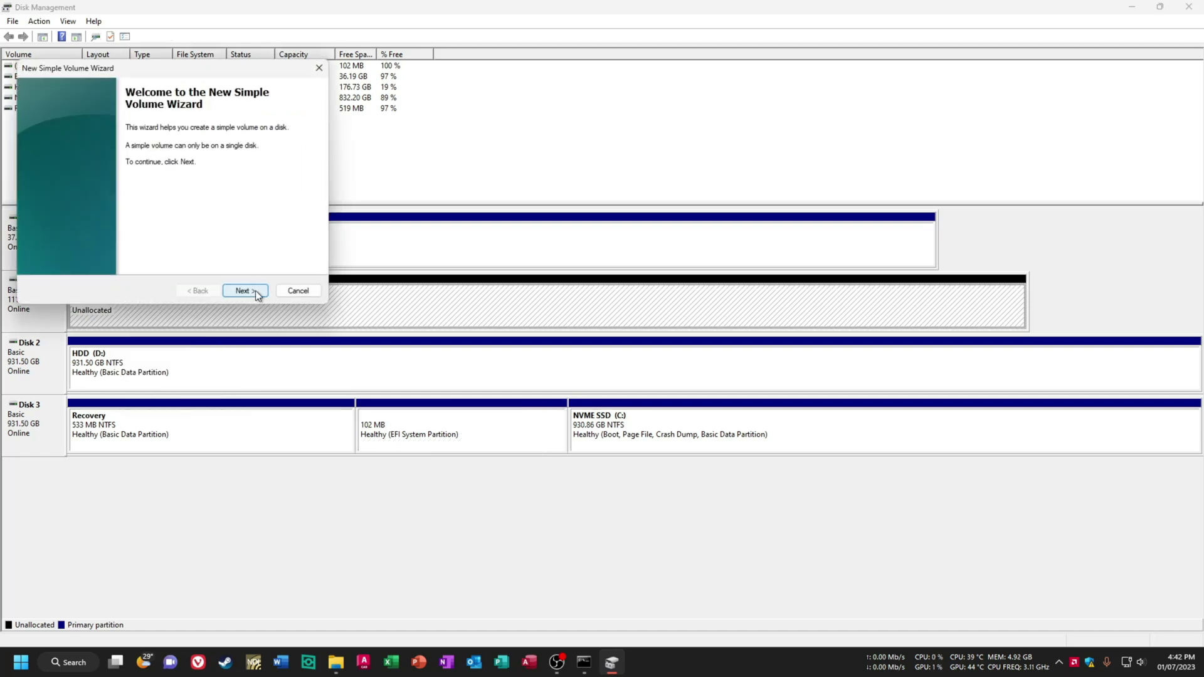
left_click(255, 292)
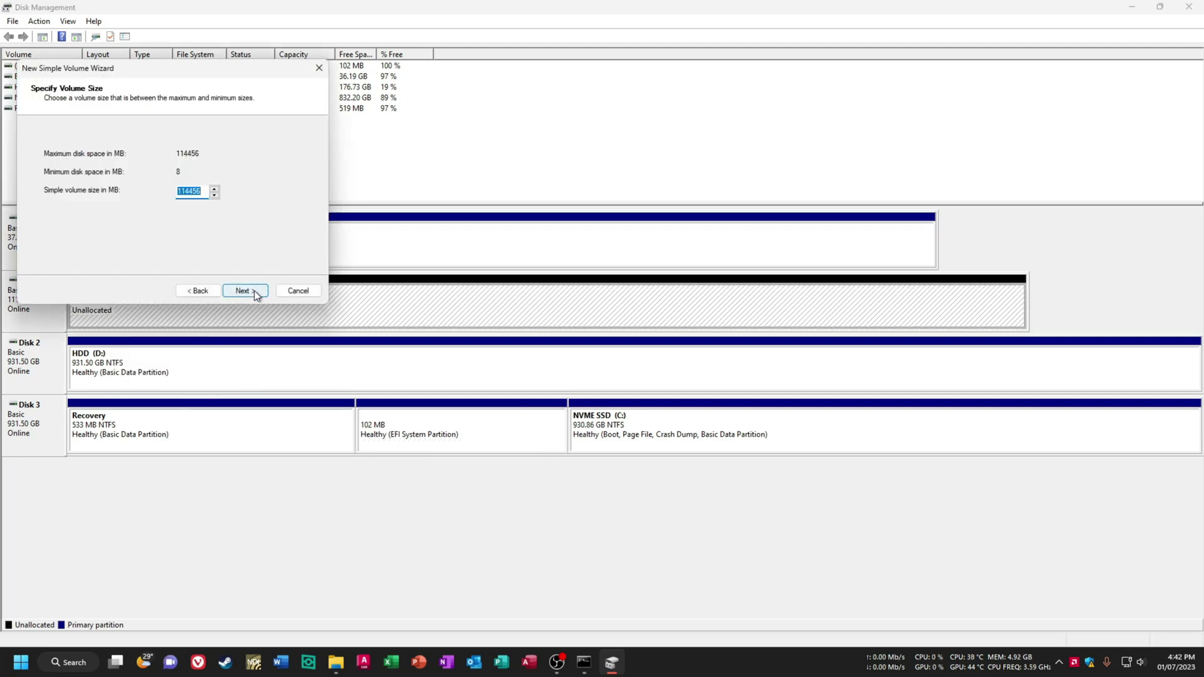
left_click(254, 292)
Assign drive letter F to the new volume and quick-format it as NTFS with the default allocation size and label New Volume
left_click(235, 155)
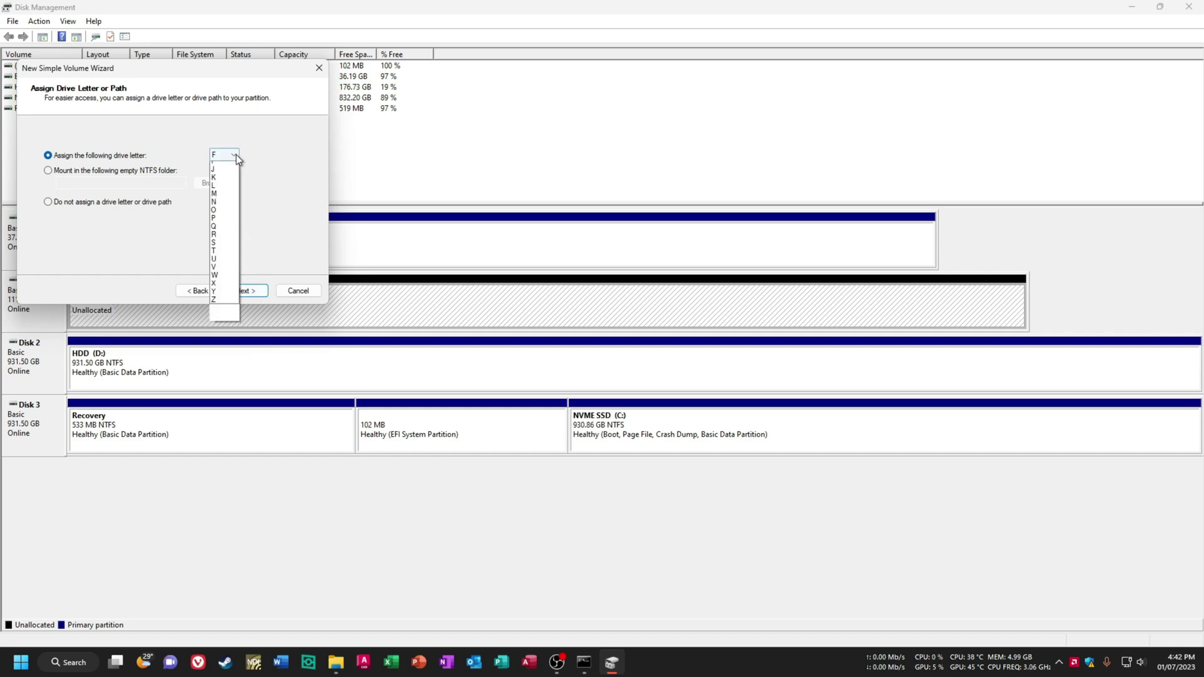
left_click(235, 155)
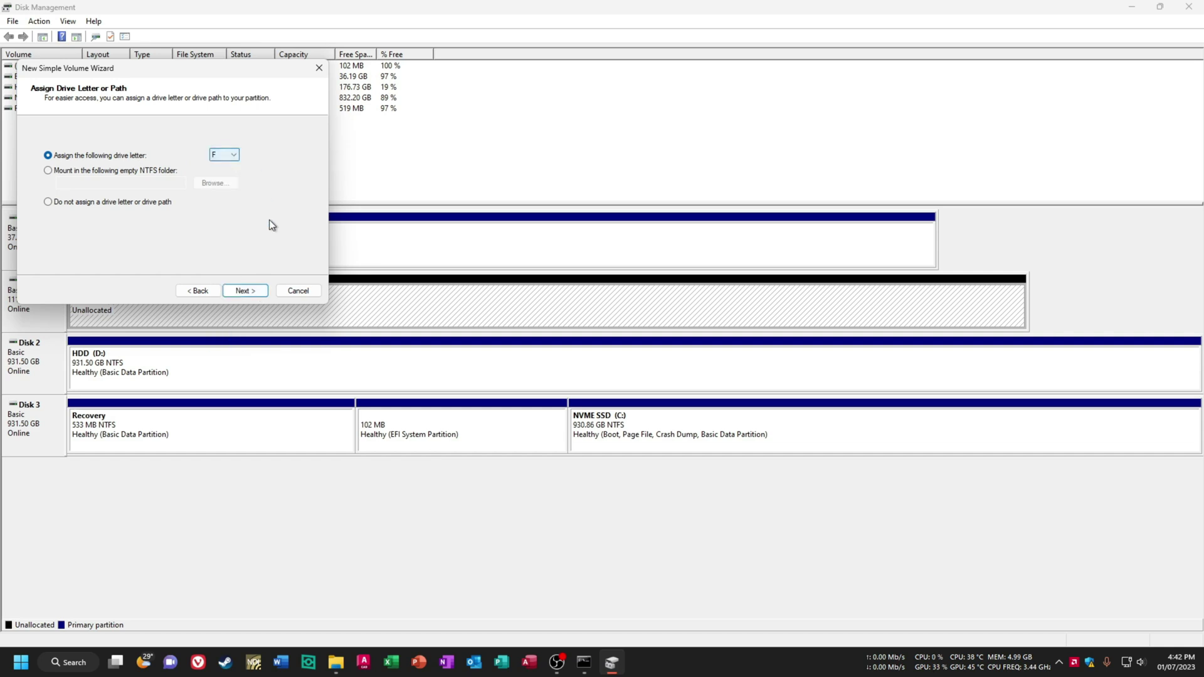
left_click(247, 287)
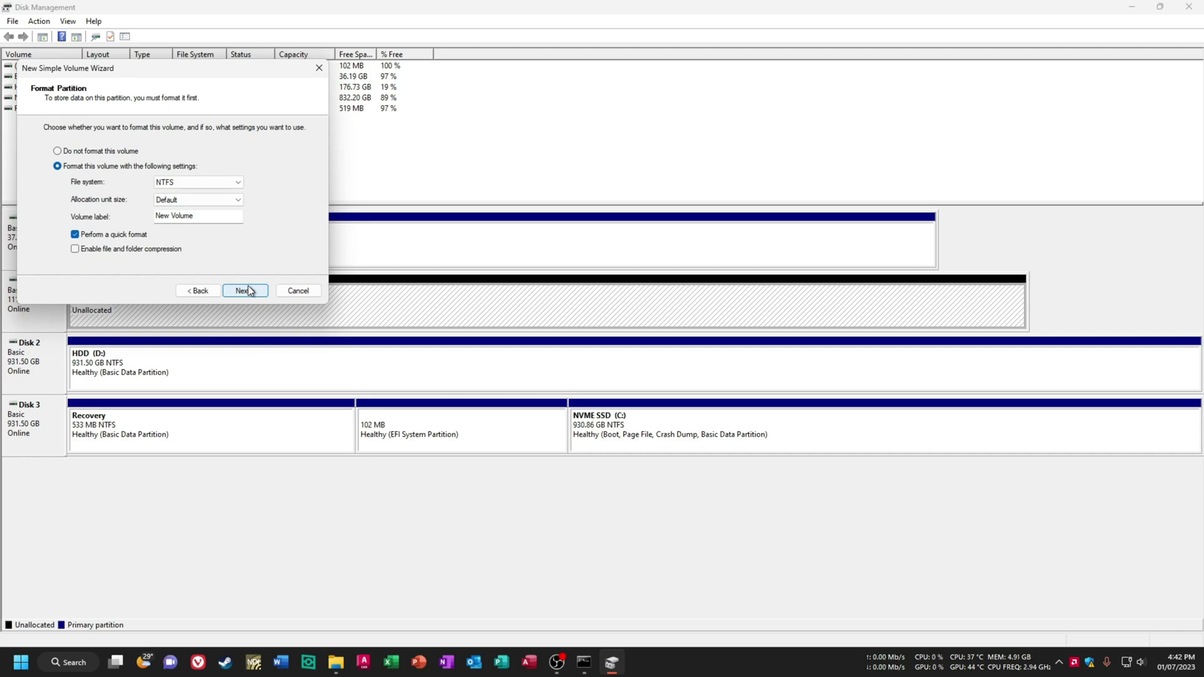
left_click(245, 290)
left_click(245, 290)
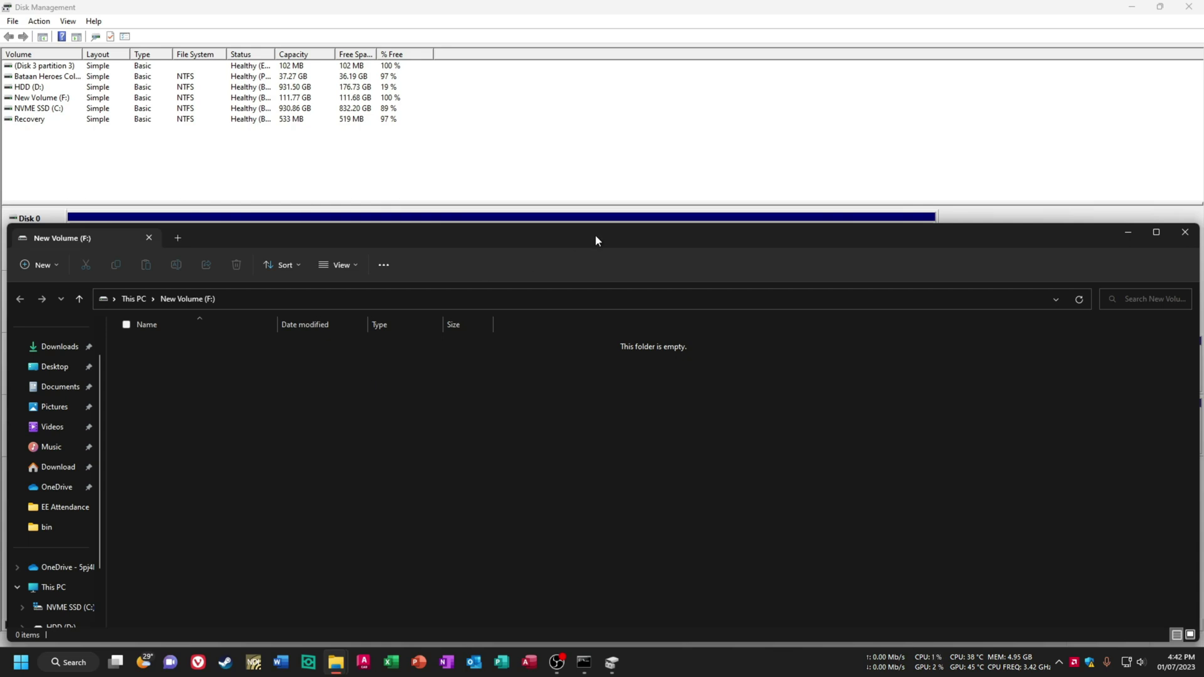
Maximize the File Explorer window of the new F: volume and show the drives in This PC
left_click_drag(596, 235, 555, 10)
left_click(53, 403)
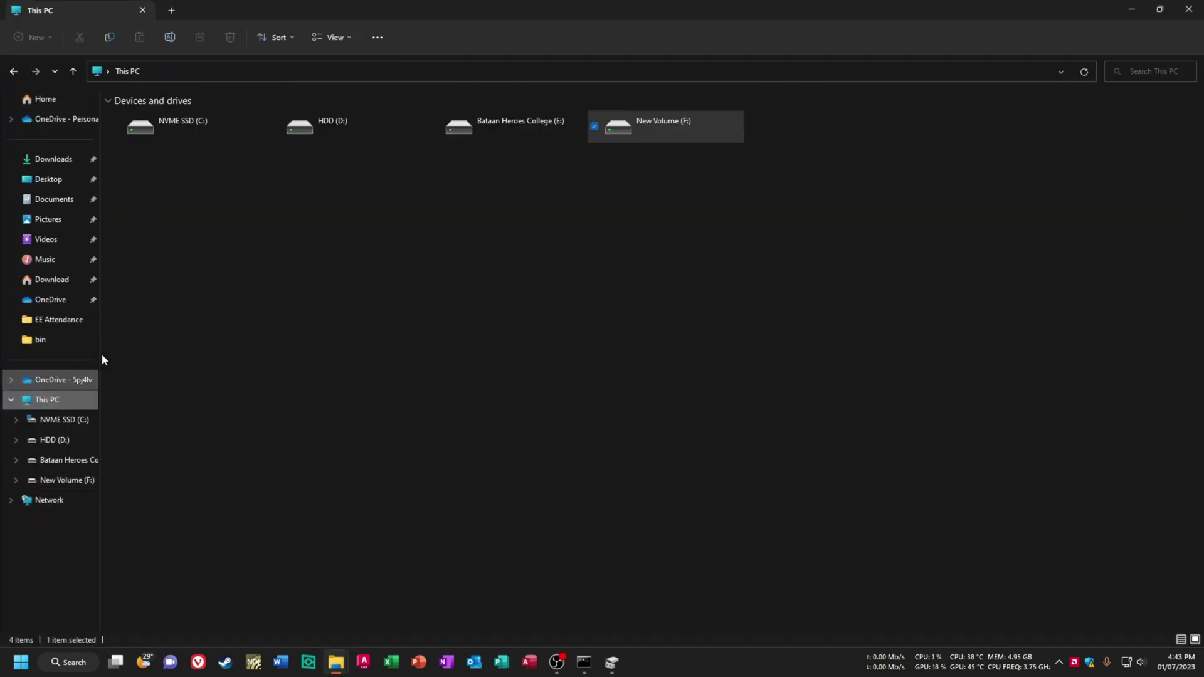